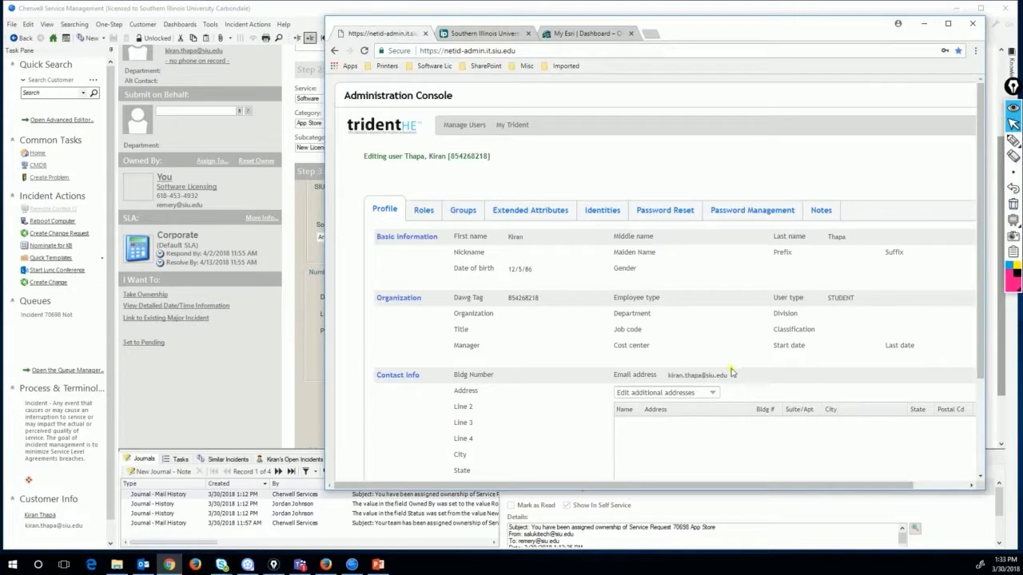
Copy the student's e-mail address from the Trident HE profile and switch to the MOVEit portal
drag(730, 378, 668, 382)
right_click(682, 374)
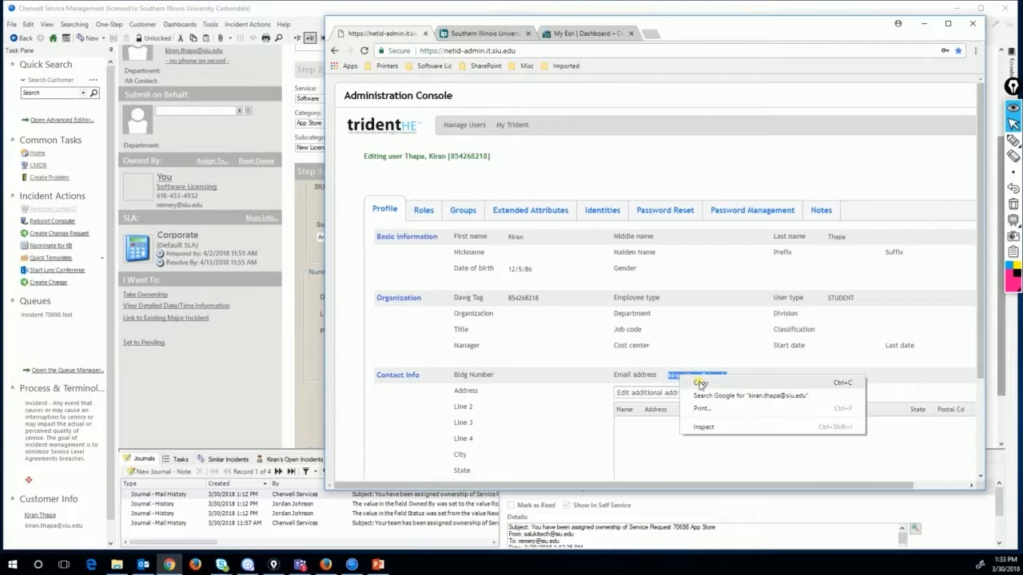
click(700, 384)
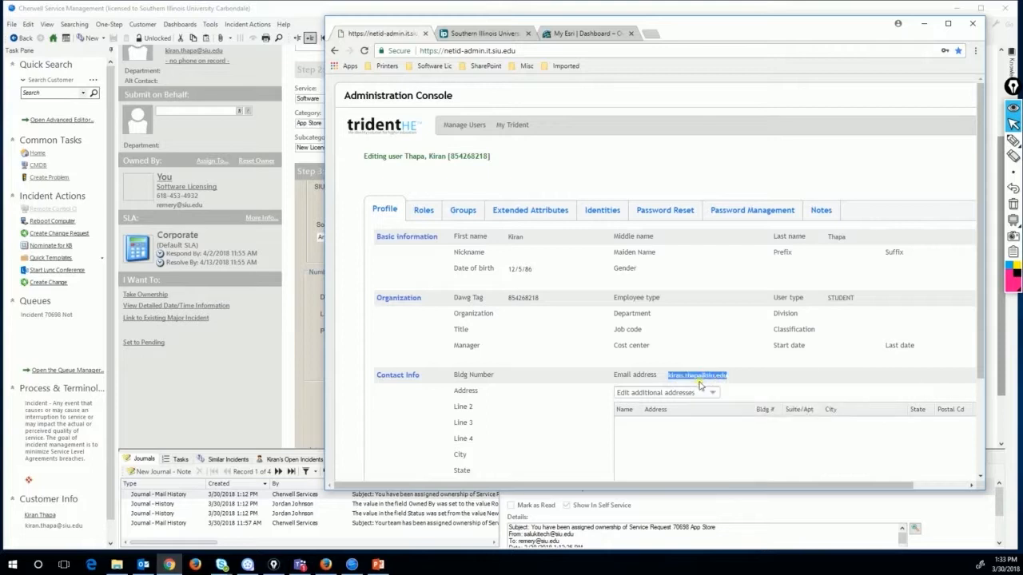
click(457, 34)
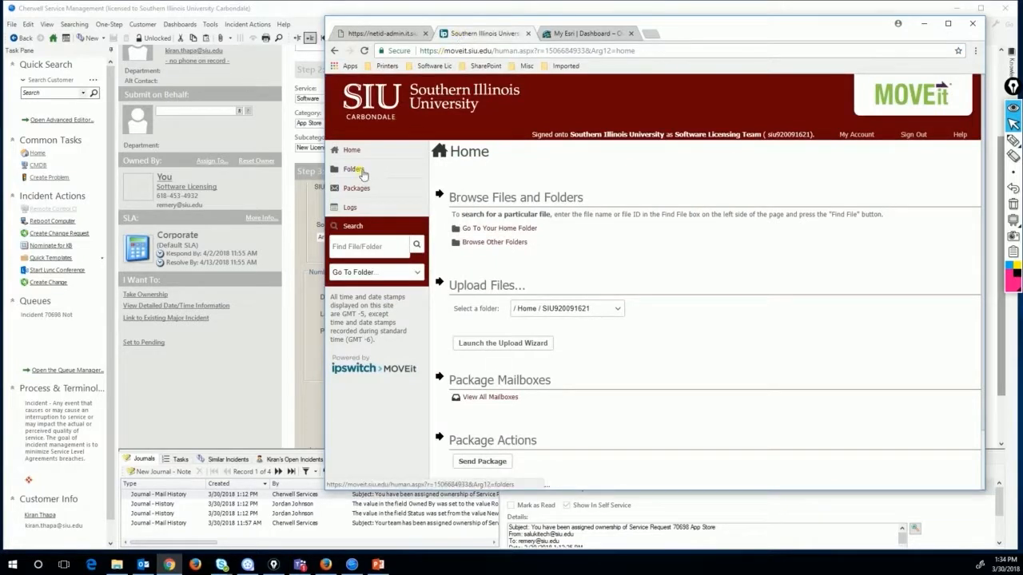
Start a new package from the 'ArcGIS Desktop 10.4.1 Approved - SR r1' package template
click(361, 190)
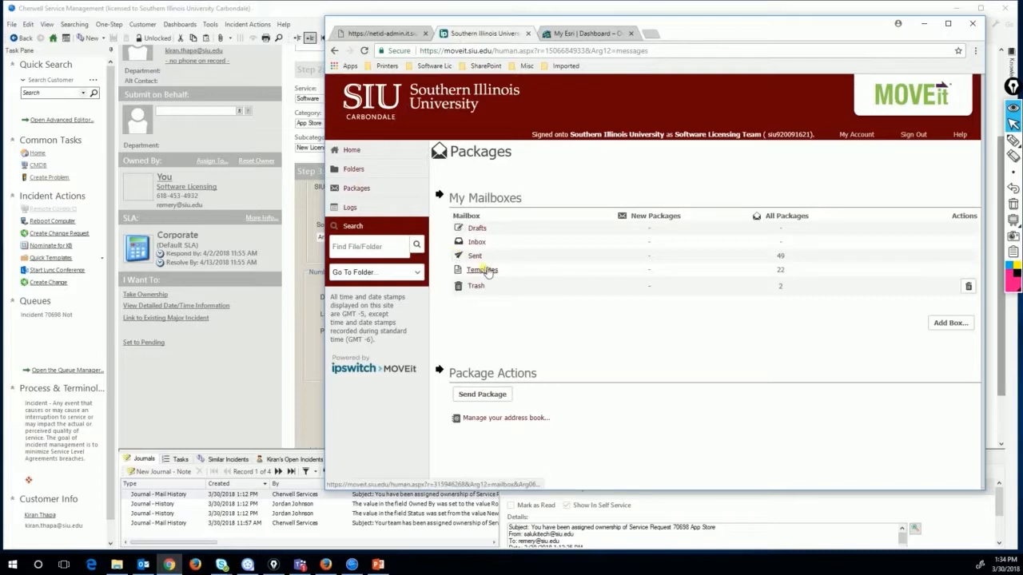
click(484, 270)
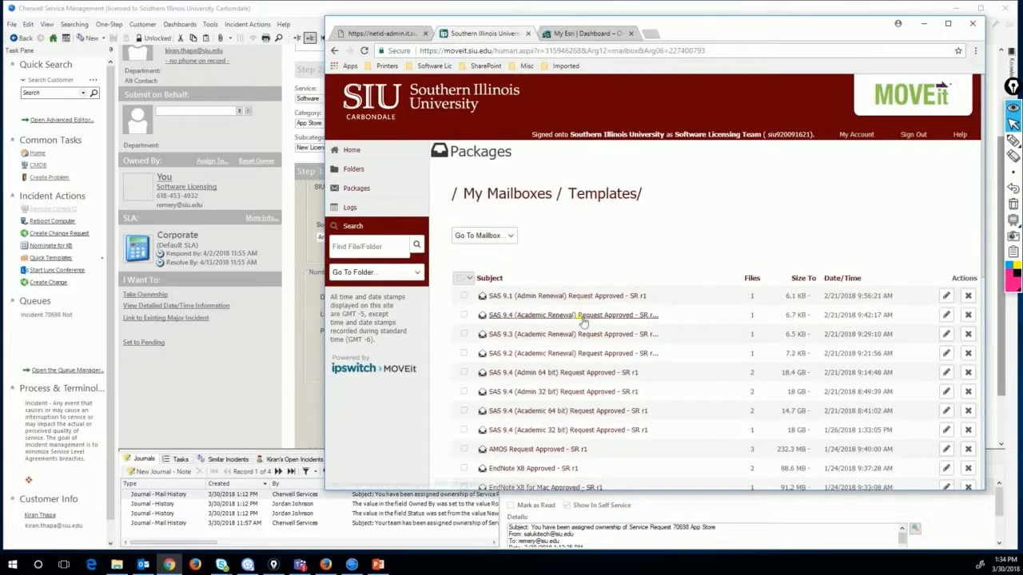
scroll(584, 320, down, 3)
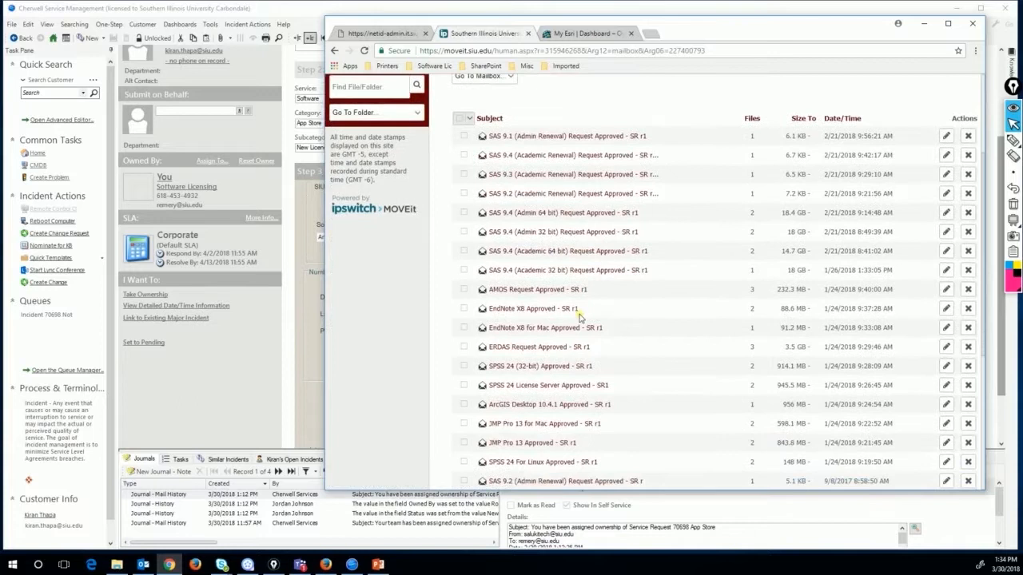
scroll(580, 316, down, 2)
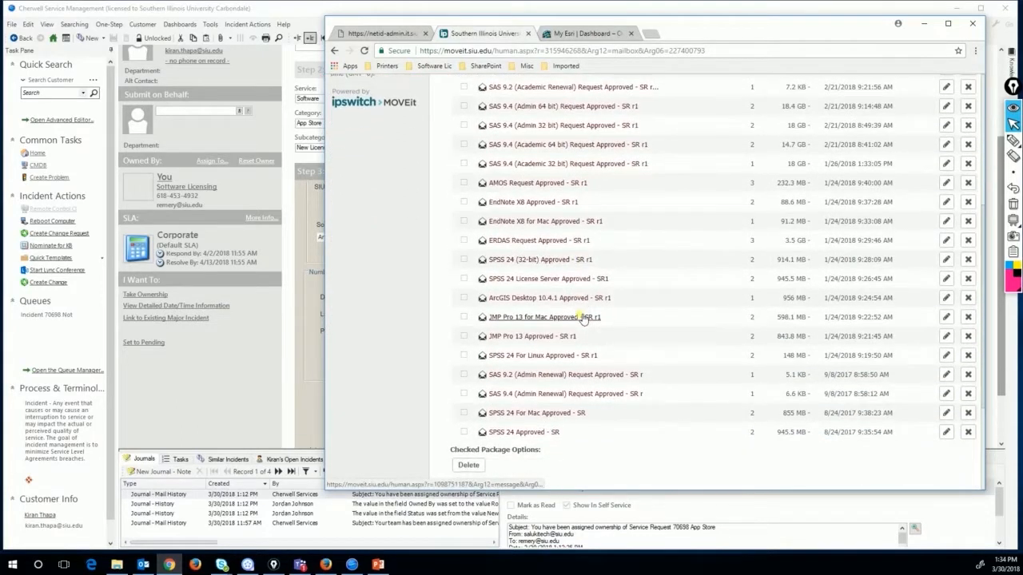
click(518, 298)
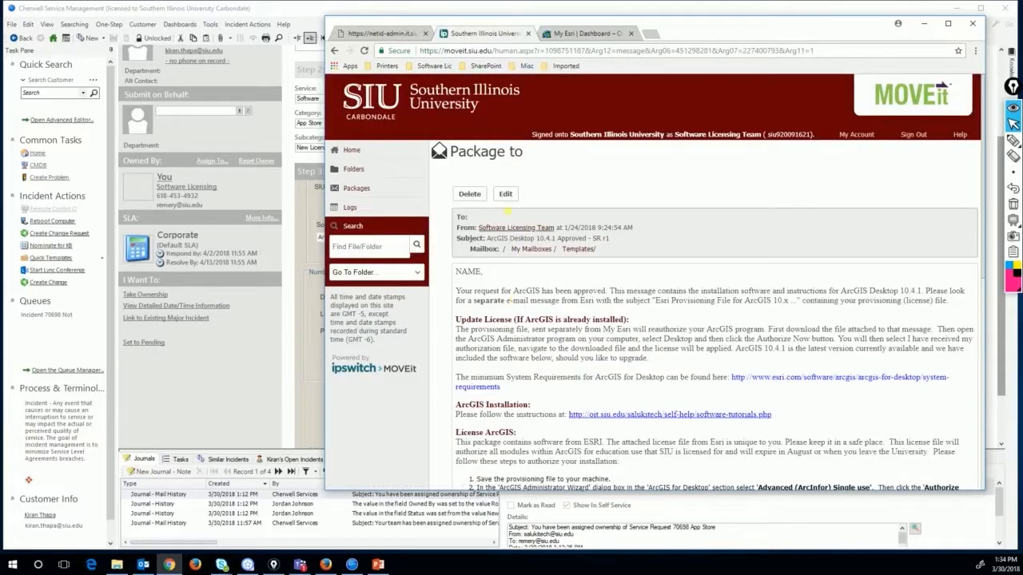
click(510, 195)
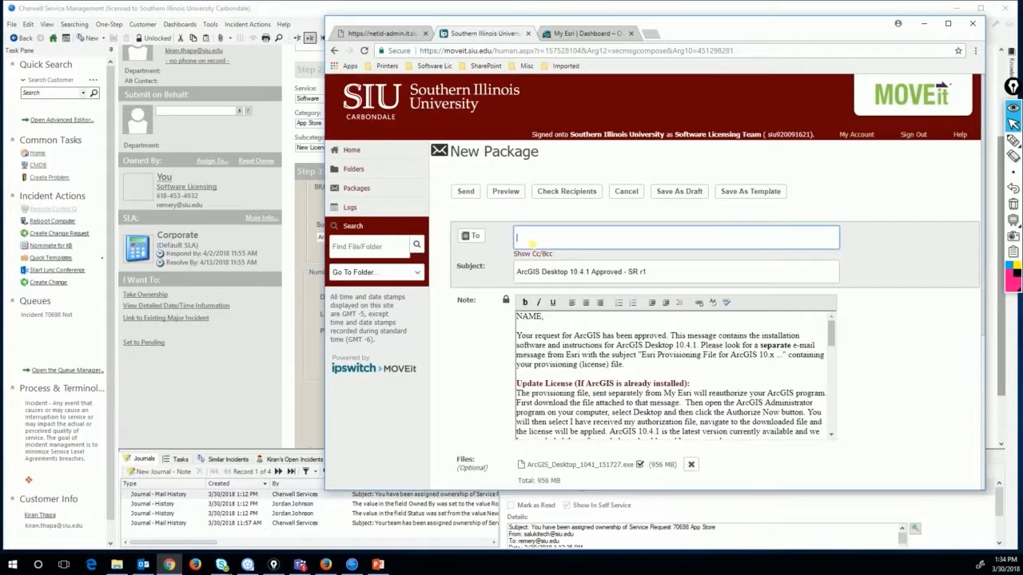
Paste the student's e-mail address as the package recipient and verify it with Check Recipients
right_click(529, 240)
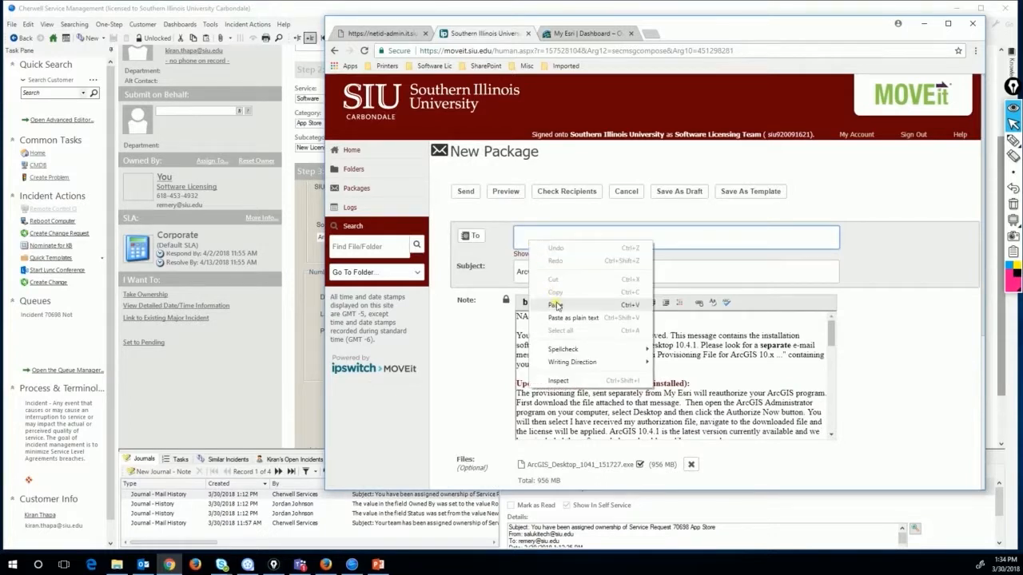
click(555, 306)
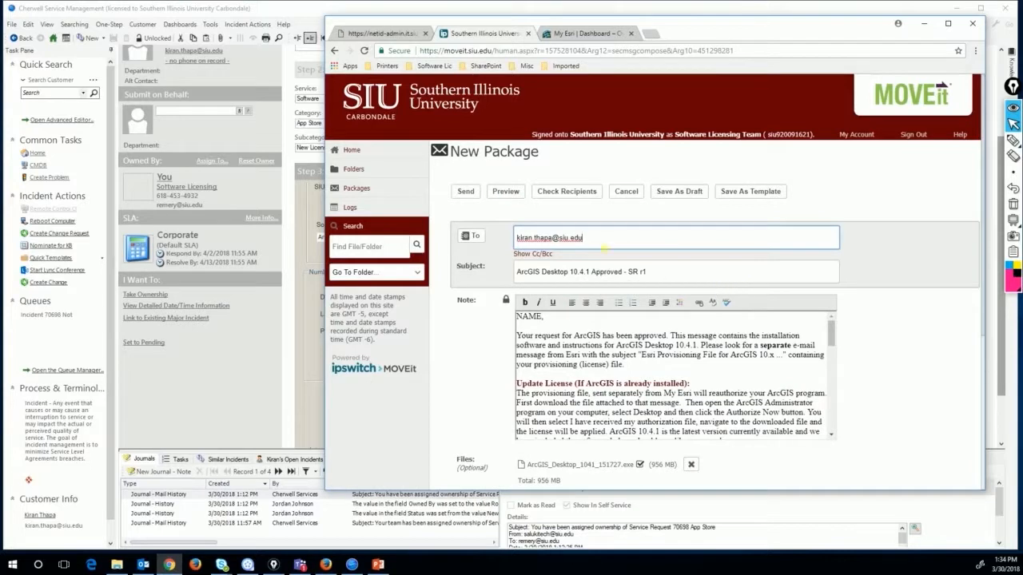
click(574, 193)
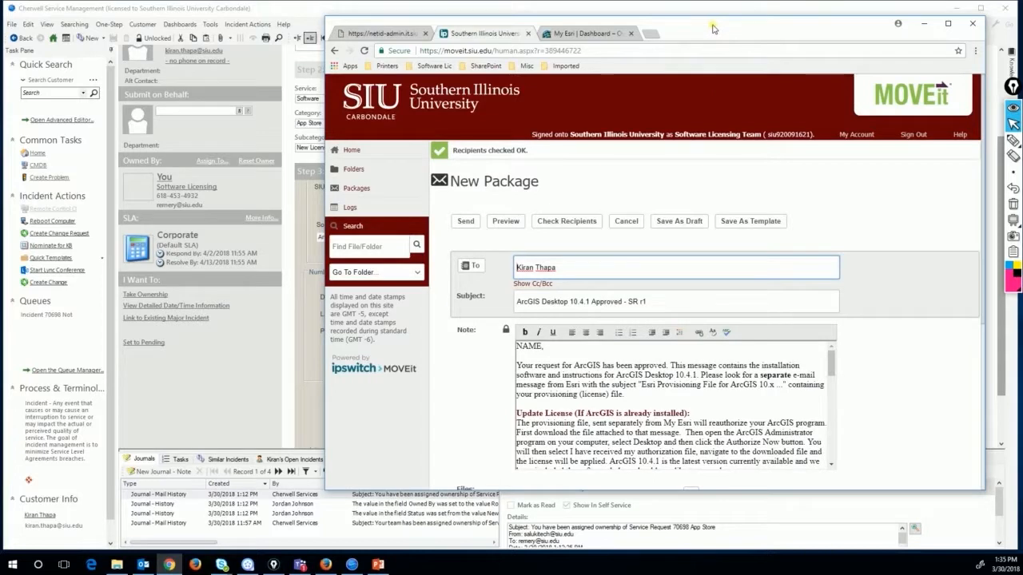
Bring the Cherwell service request window forward and scroll its form to the top
drag(714, 29, 679, 39)
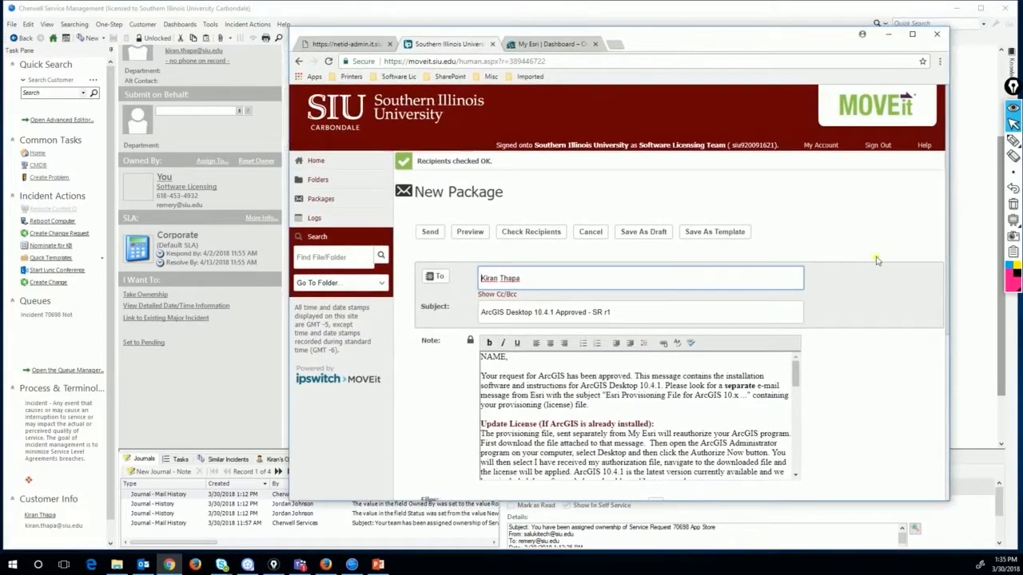
click(1003, 343)
drag(1004, 344, 991, 276)
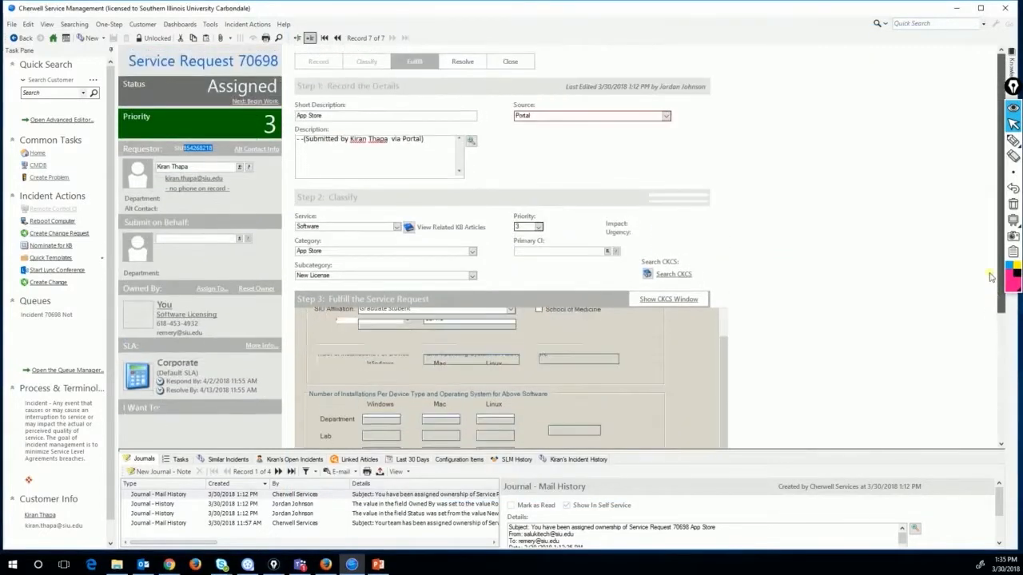
click(1014, 142)
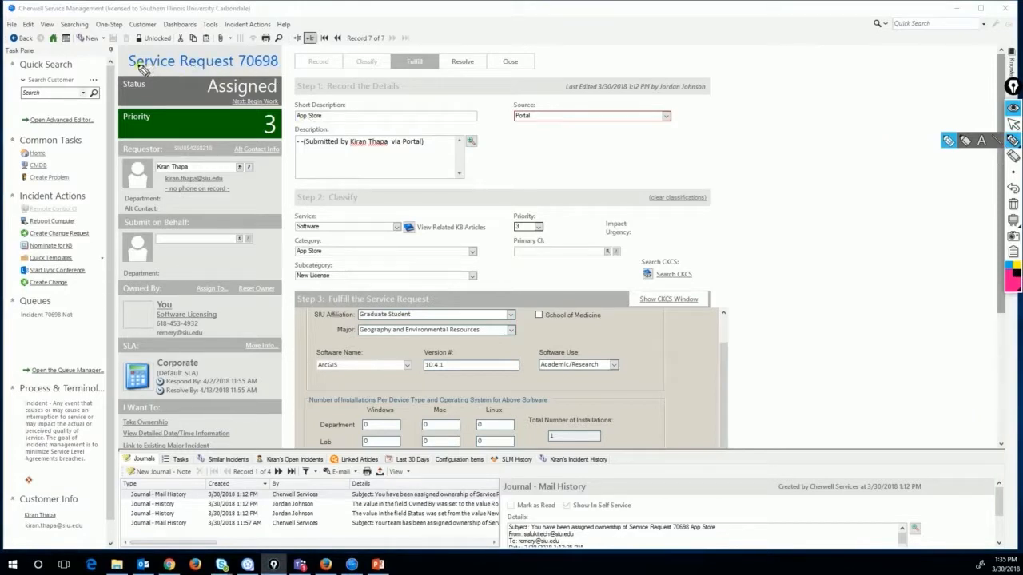
mouse_move(128, 69)
mouse_down()
mouse_move(275, 71)
mouse_move(266, 72)
mouse_up()
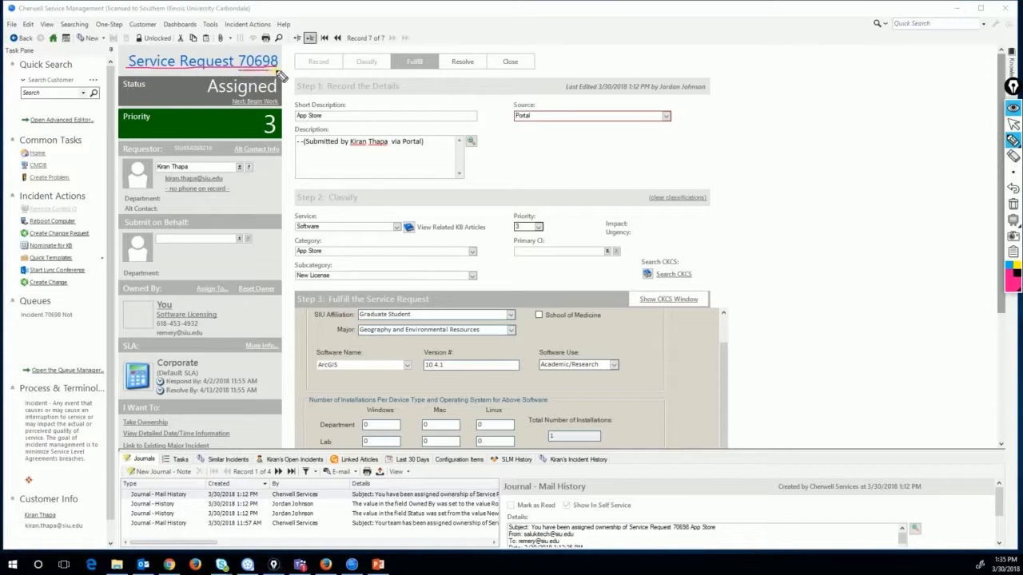
click(1013, 124)
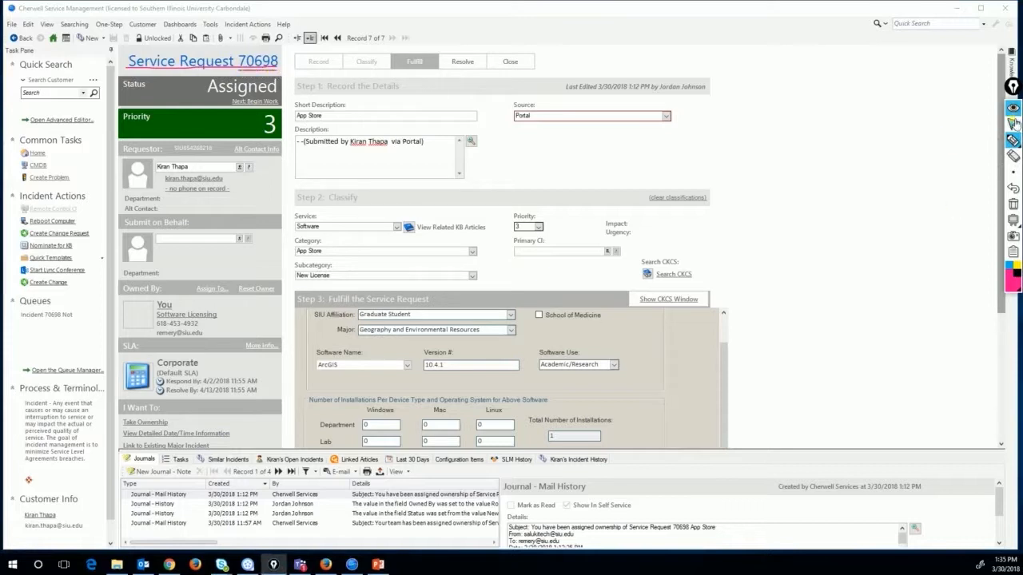
click(170, 565)
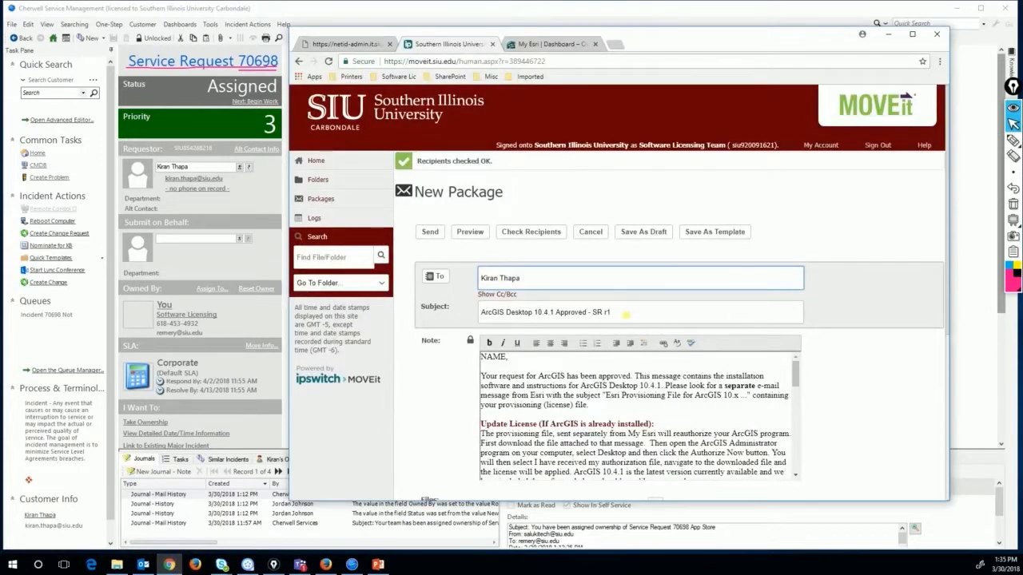
click(625, 315)
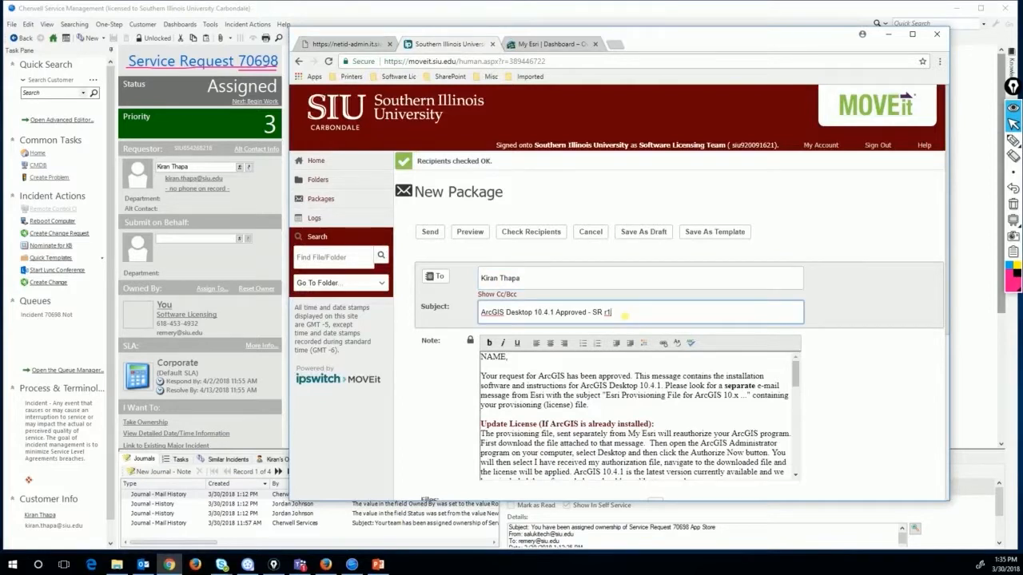
key(BackSpace)
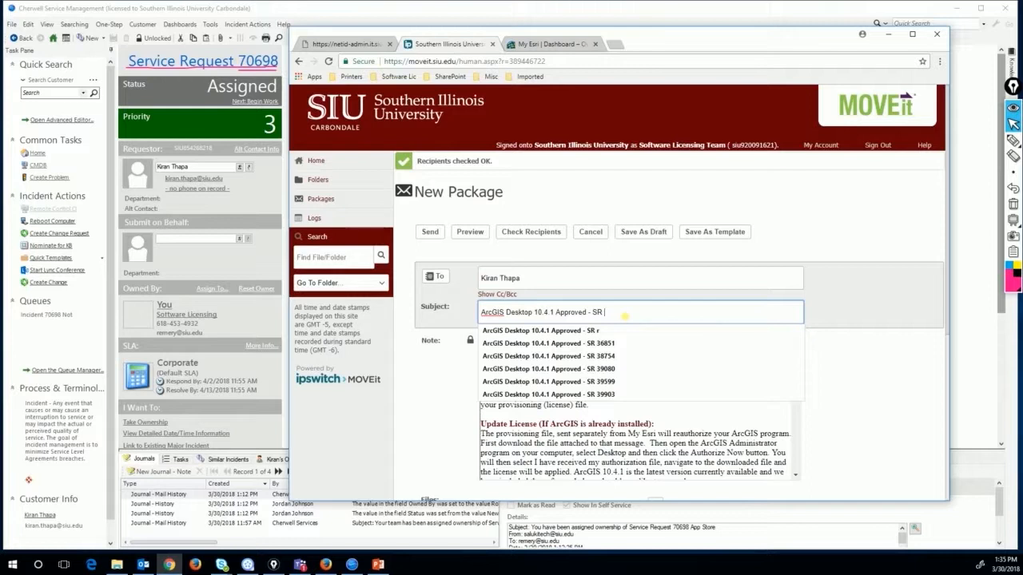
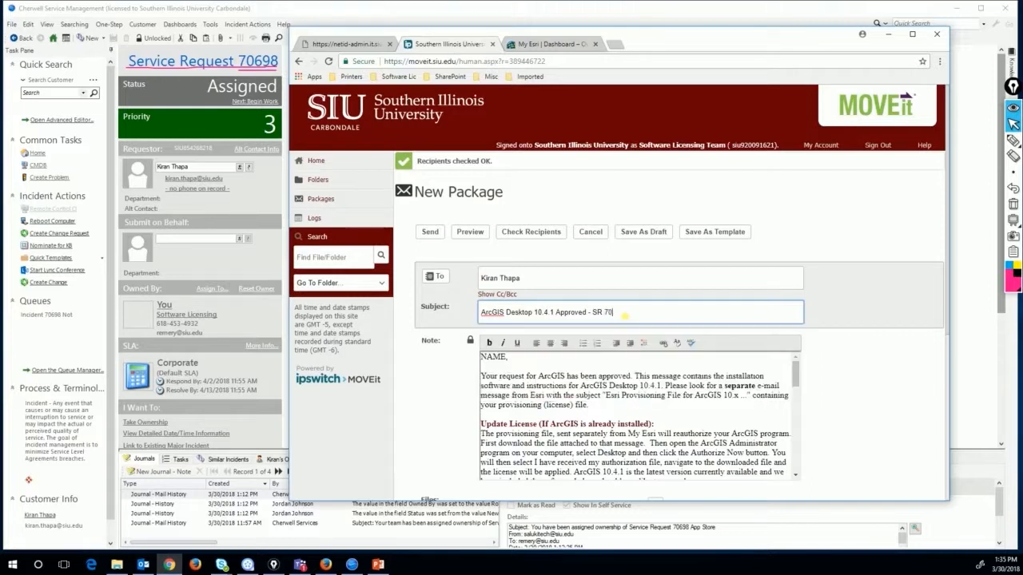
Replace the note's 'NAME,' greeting with the student's first name and the XXXX signature with the sender's name
triple_click(492, 357)
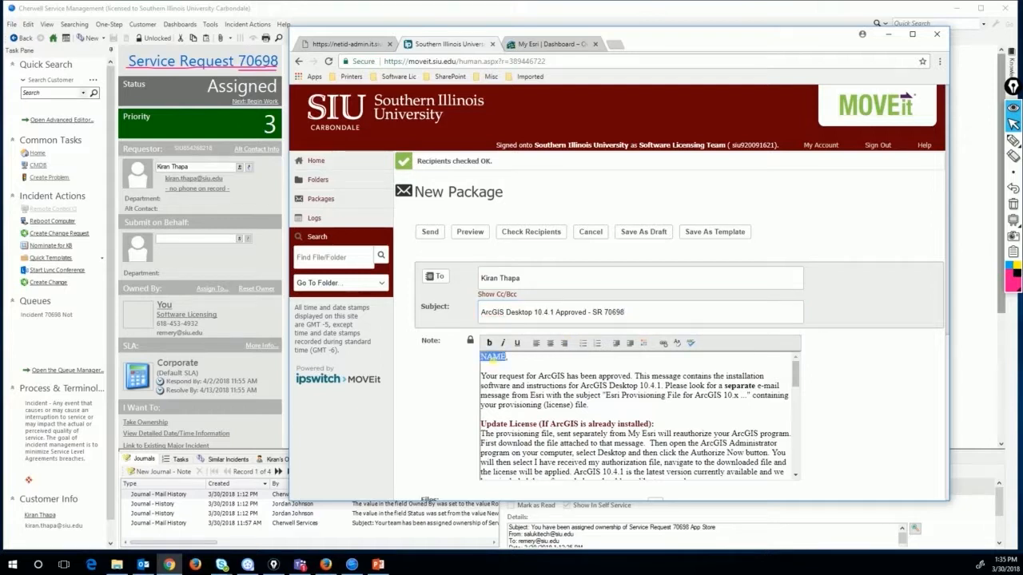
text(Kiran,)
click(796, 375)
drag(796, 376, 796, 459)
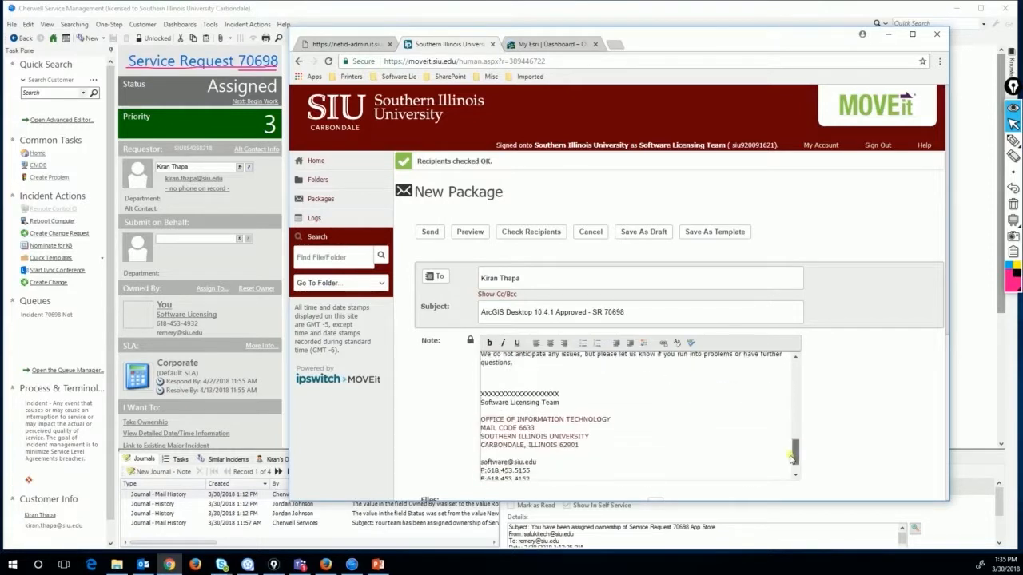
double_click(519, 394)
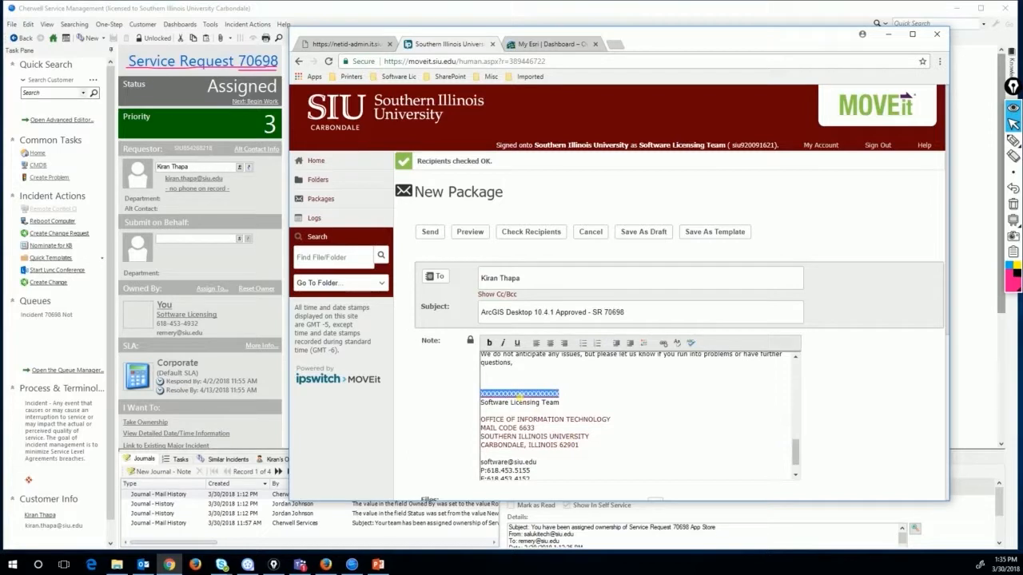
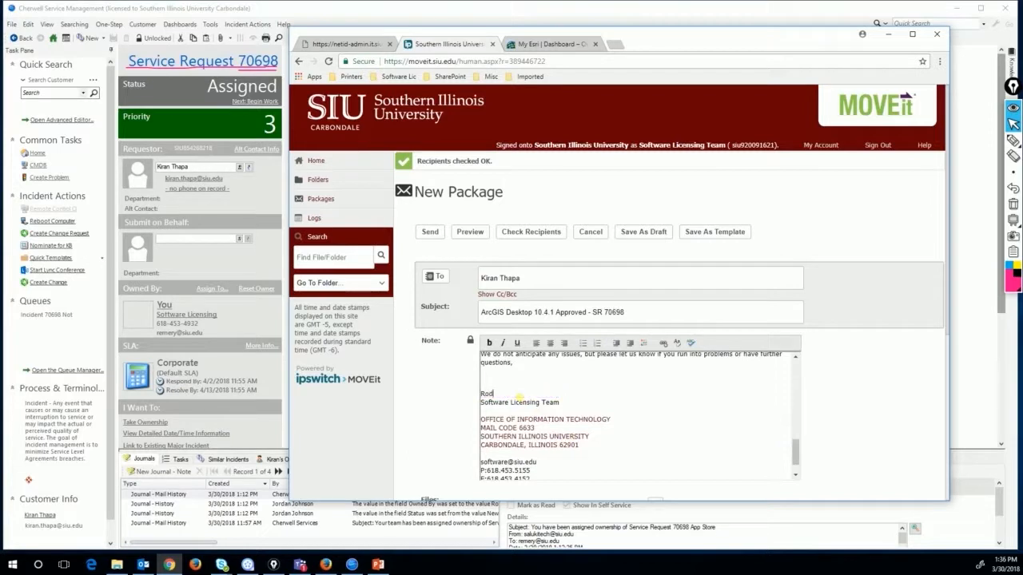
scroll(927, 264, down, 1)
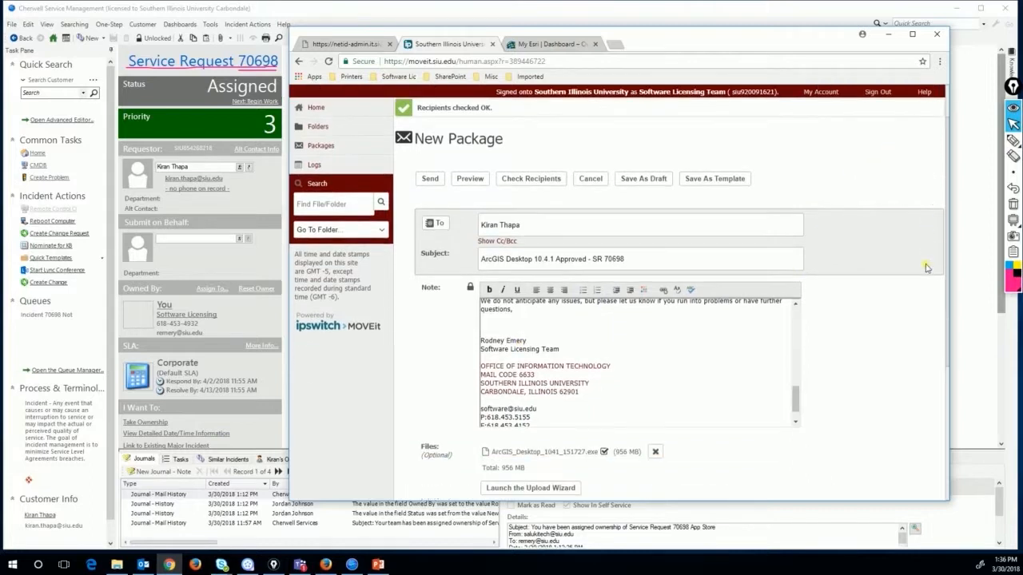
scroll(927, 268, down, 3)
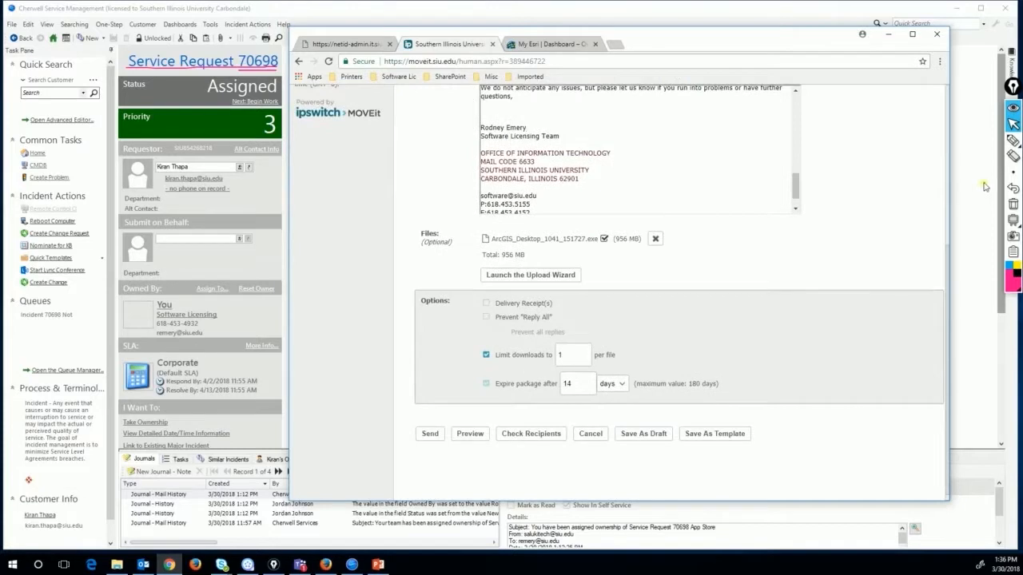
click(1012, 141)
drag(521, 366, 590, 364)
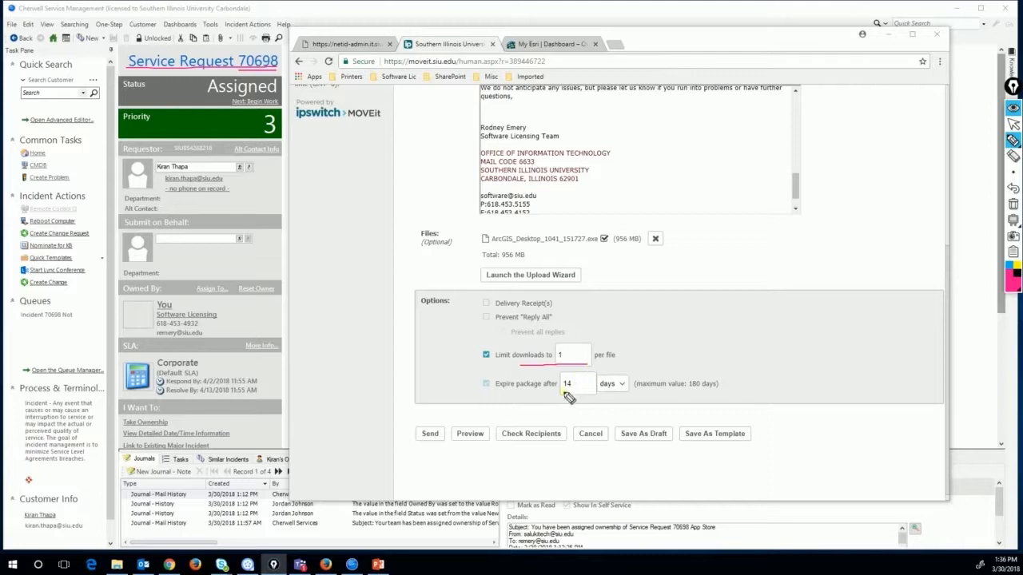
drag(562, 392, 593, 392)
click(1013, 204)
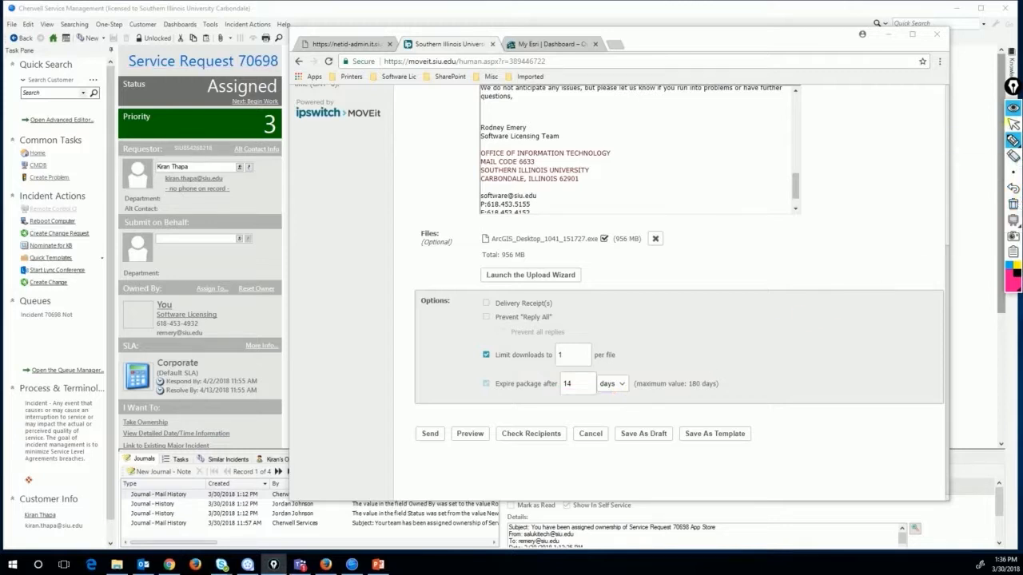
click(1013, 124)
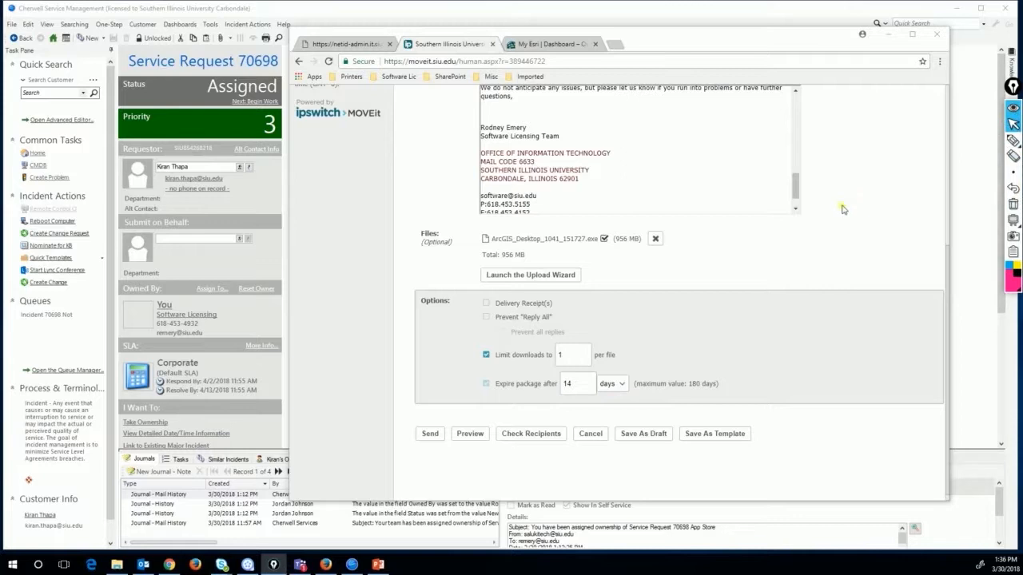
Go to My Organizations > Licensing in My Esri and start Create New Provisioning File
click(546, 46)
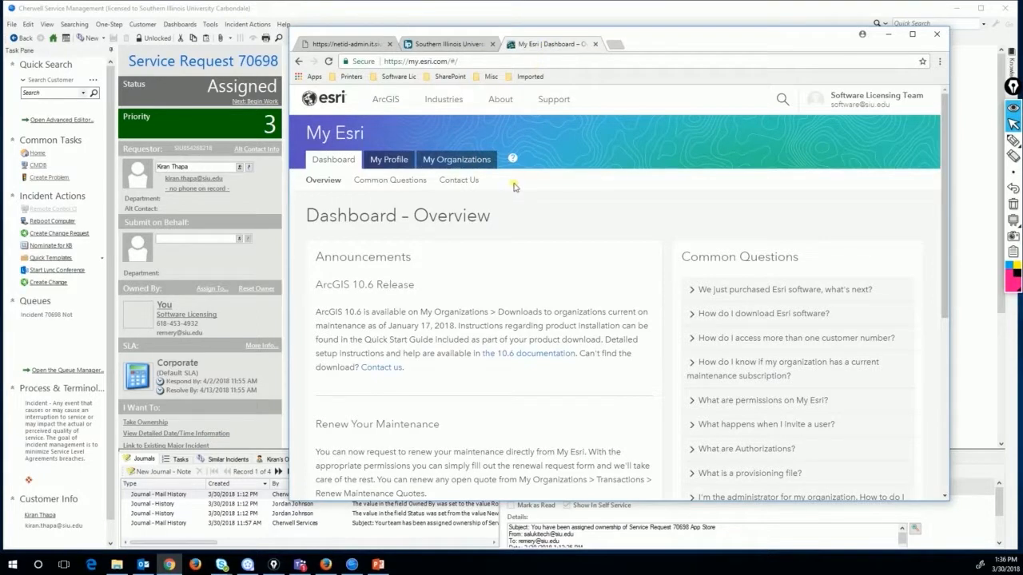
click(460, 163)
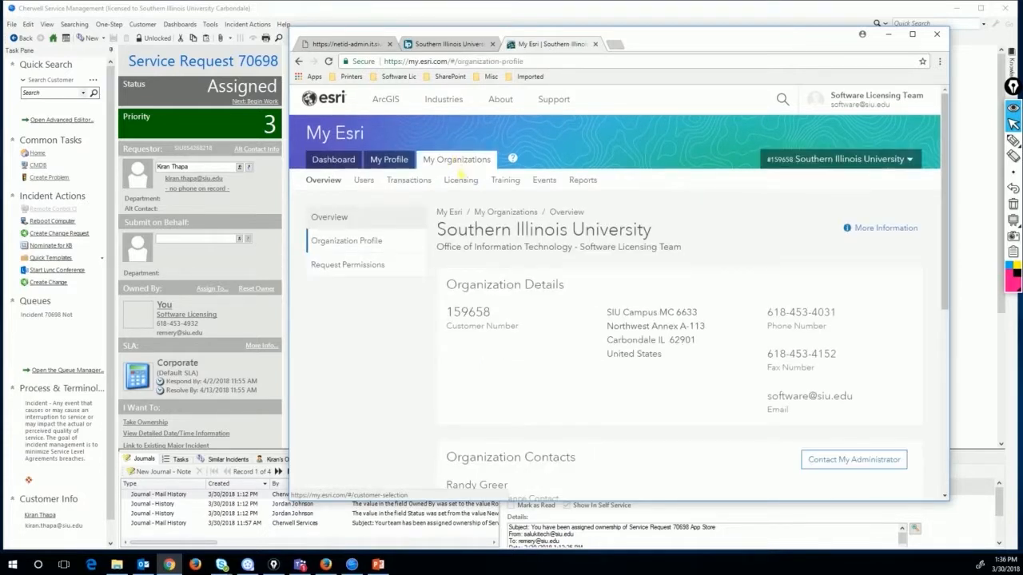
click(461, 180)
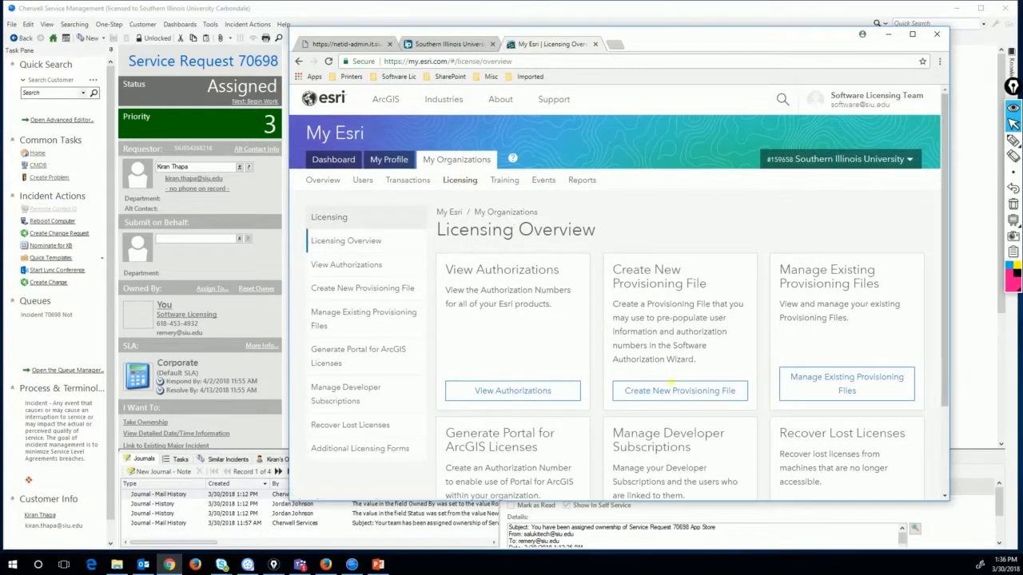
click(674, 395)
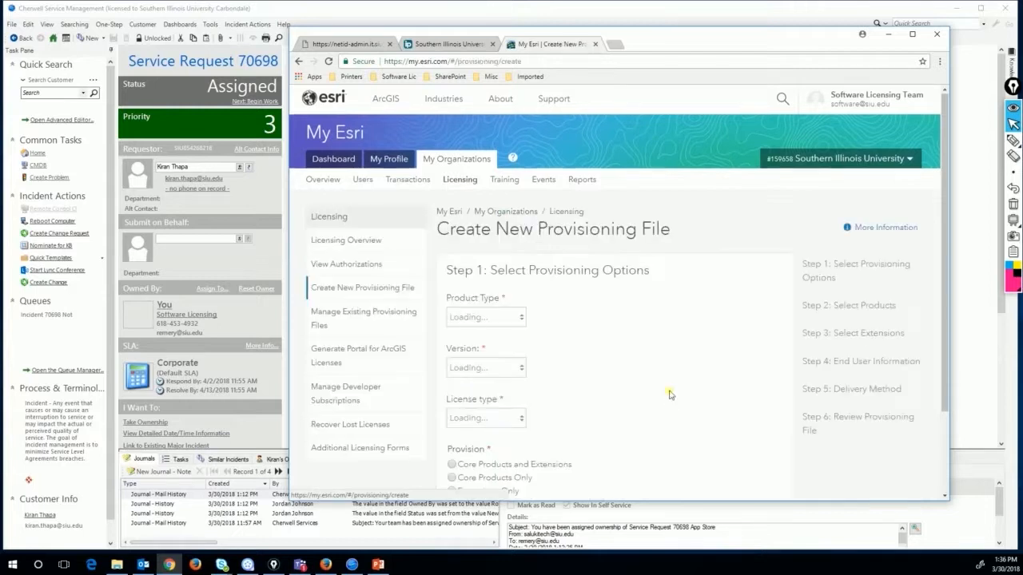
scroll(662, 308, down, 1)
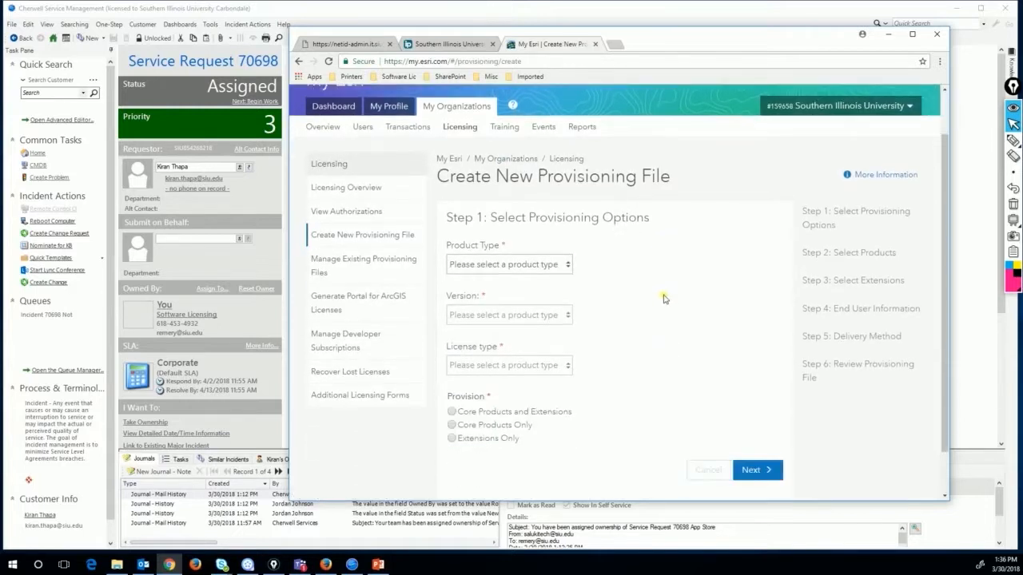
Choose product type Desktop, version 10.1 - 10.6, Single Use licence, and Core Products and Extensions
click(563, 267)
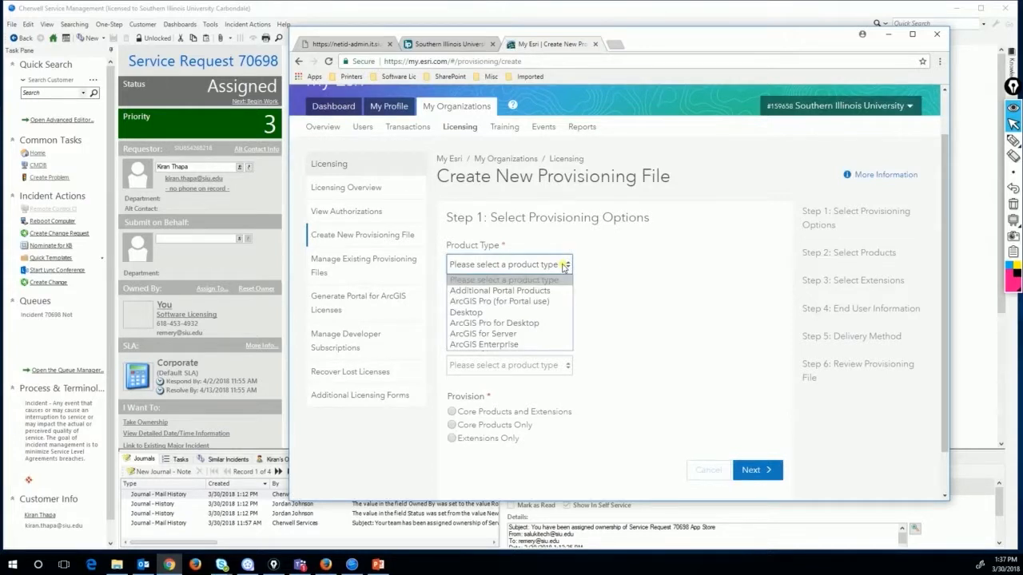
click(527, 316)
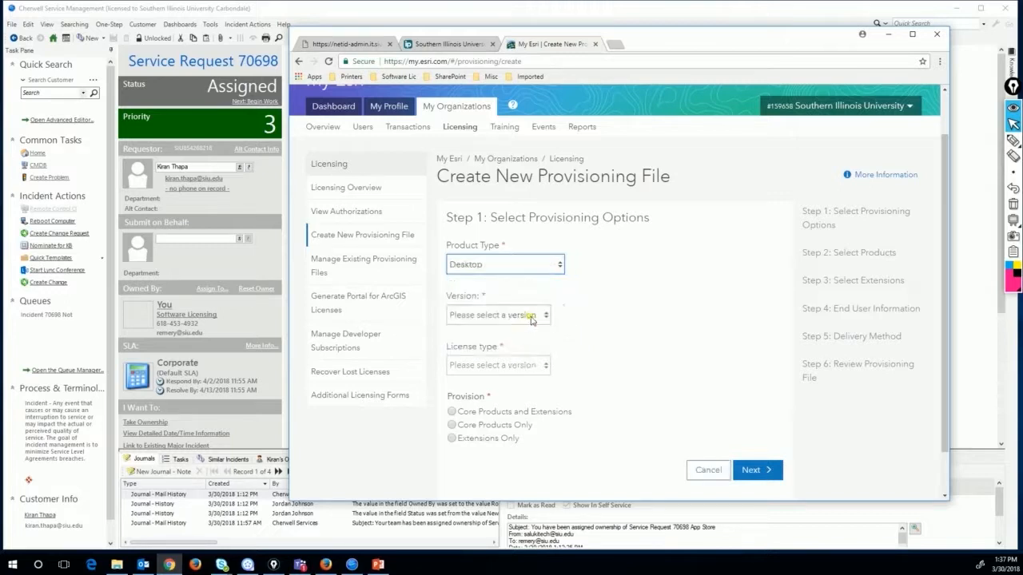
click(540, 316)
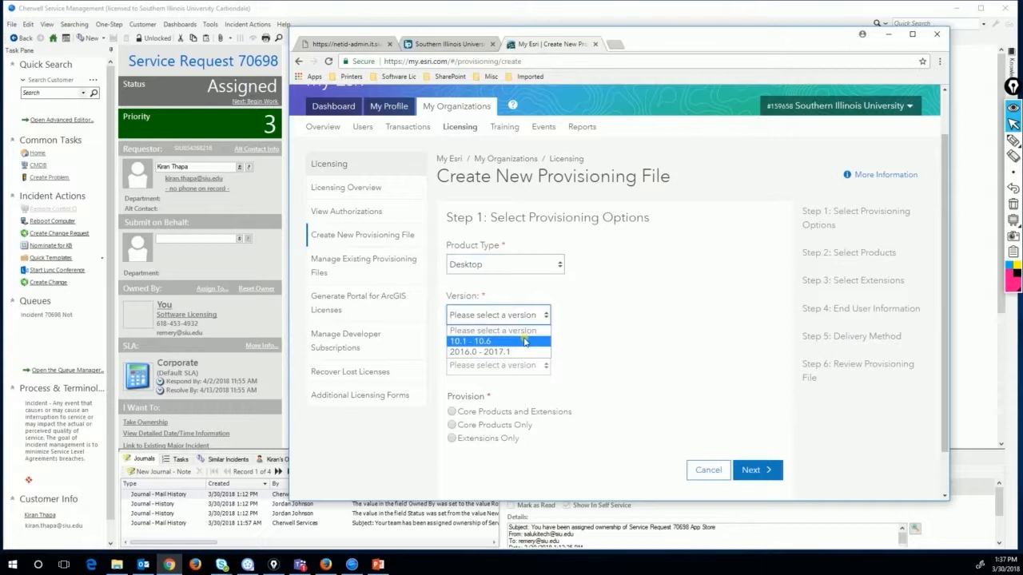
click(525, 342)
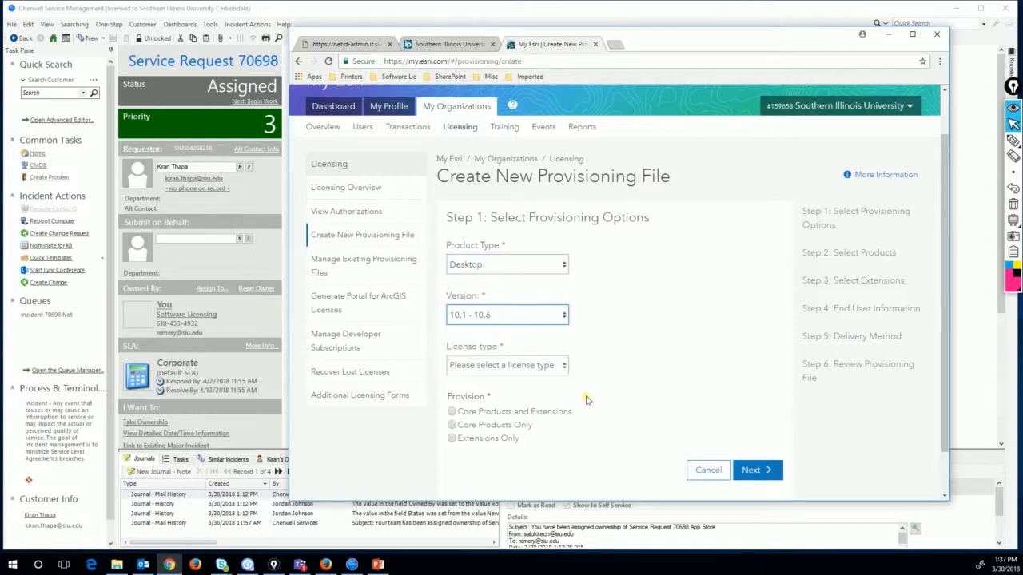
click(563, 367)
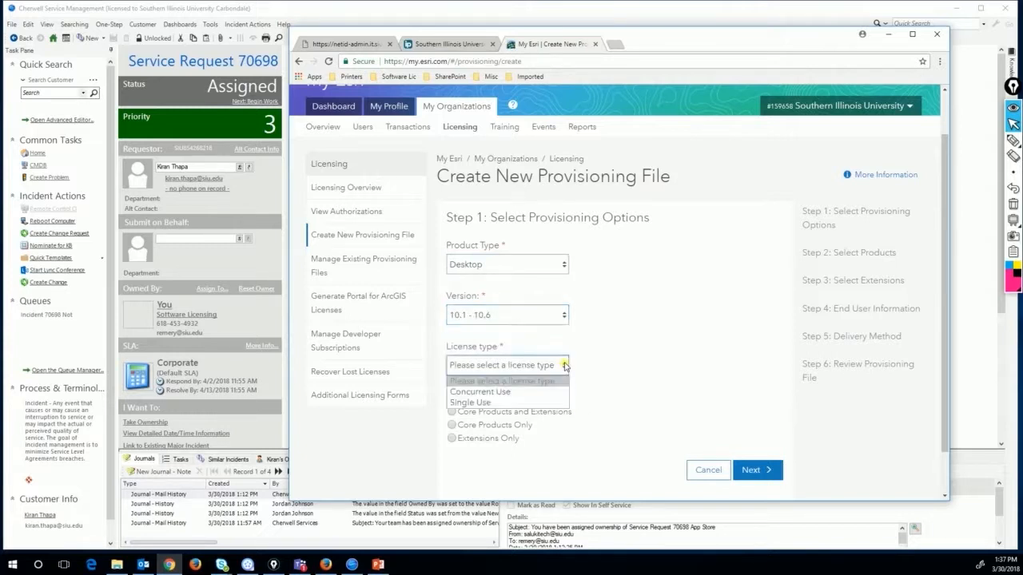
click(507, 402)
scroll(611, 369, down, 1)
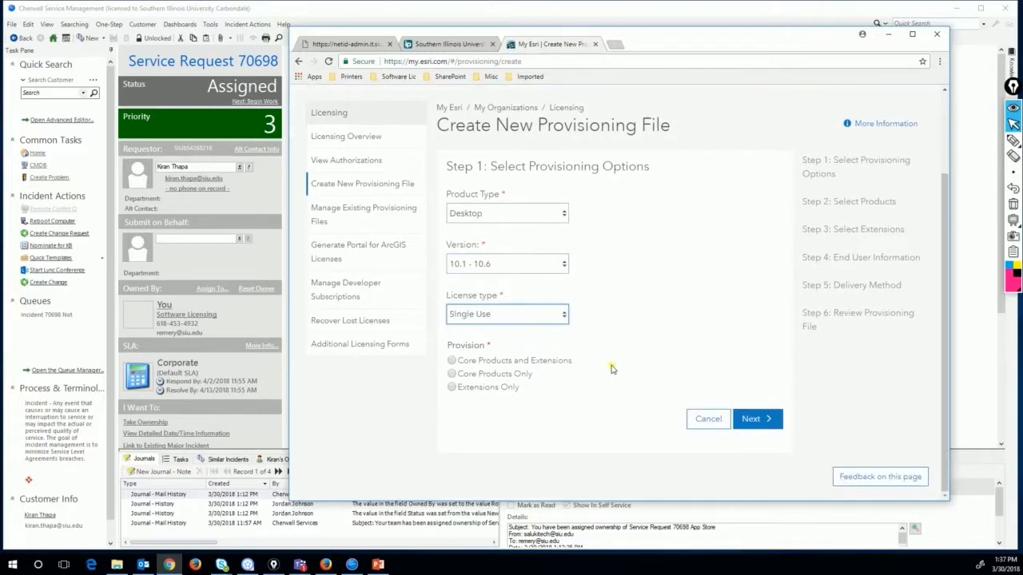
click(451, 362)
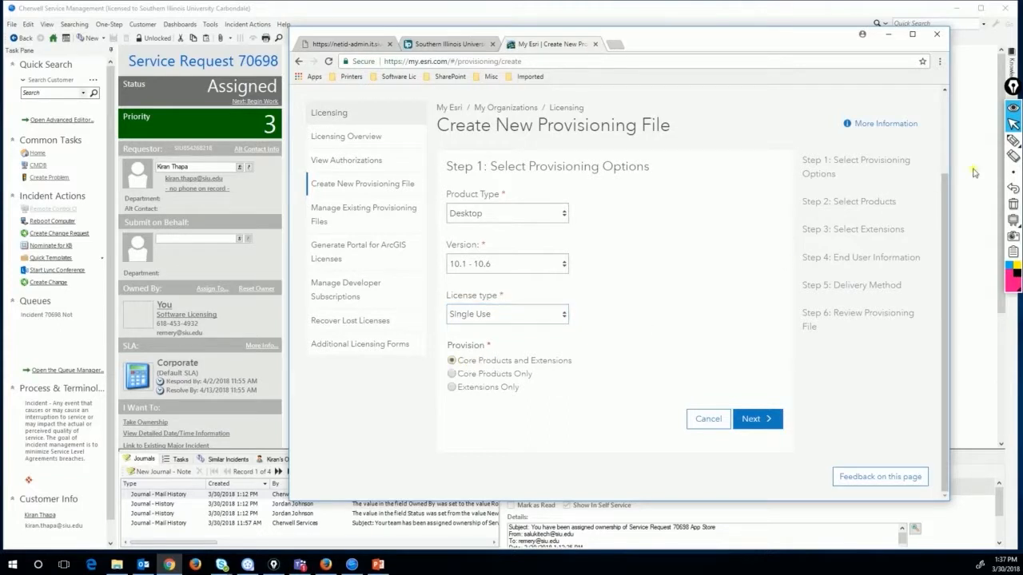
Underline the four chosen provisioning options on screen, clear the marks, and proceed to product selection
click(1012, 144)
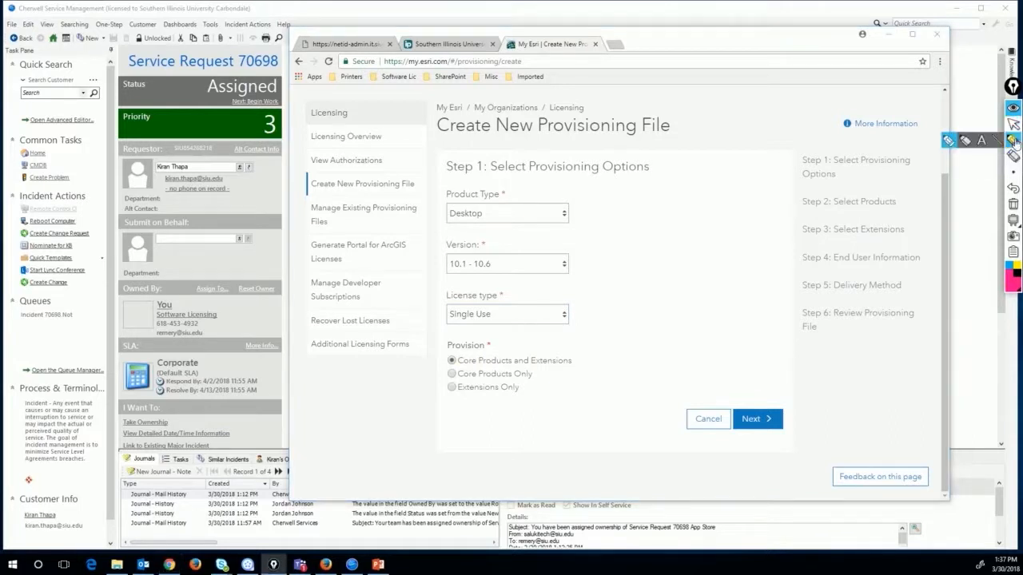
drag(450, 227, 528, 227)
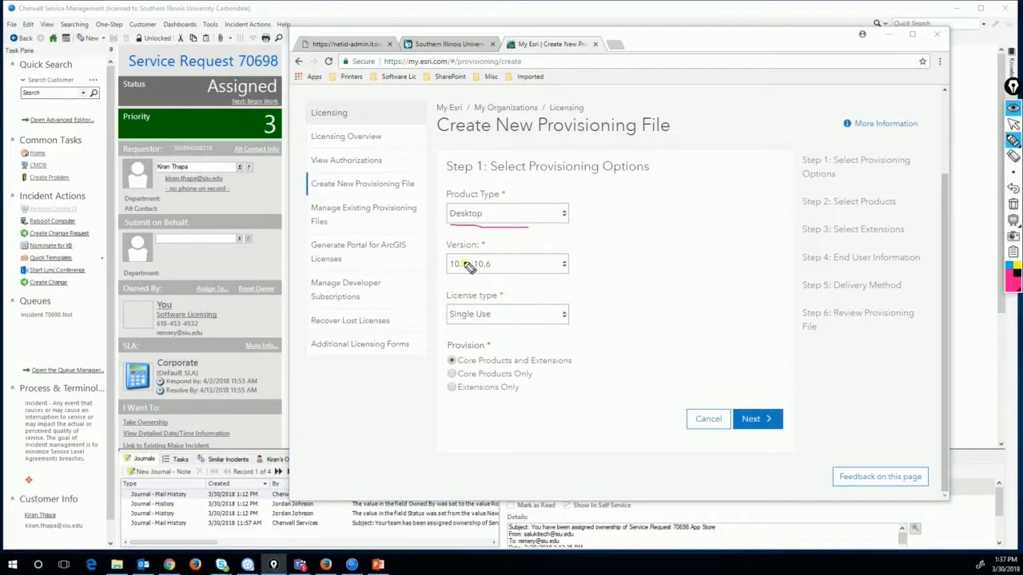
drag(448, 275, 505, 278)
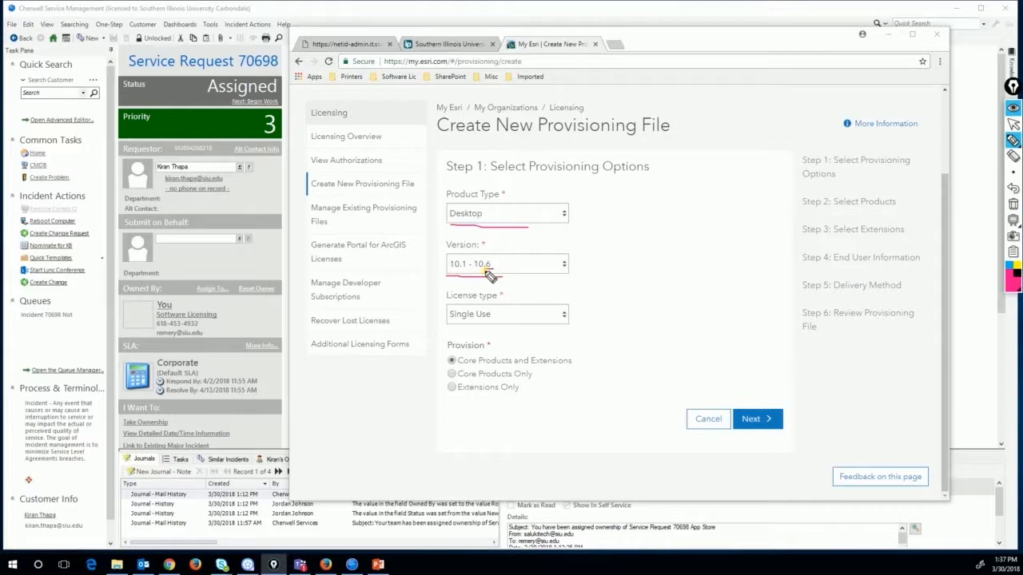
drag(489, 275, 502, 277)
drag(449, 324, 493, 323)
drag(460, 371, 571, 372)
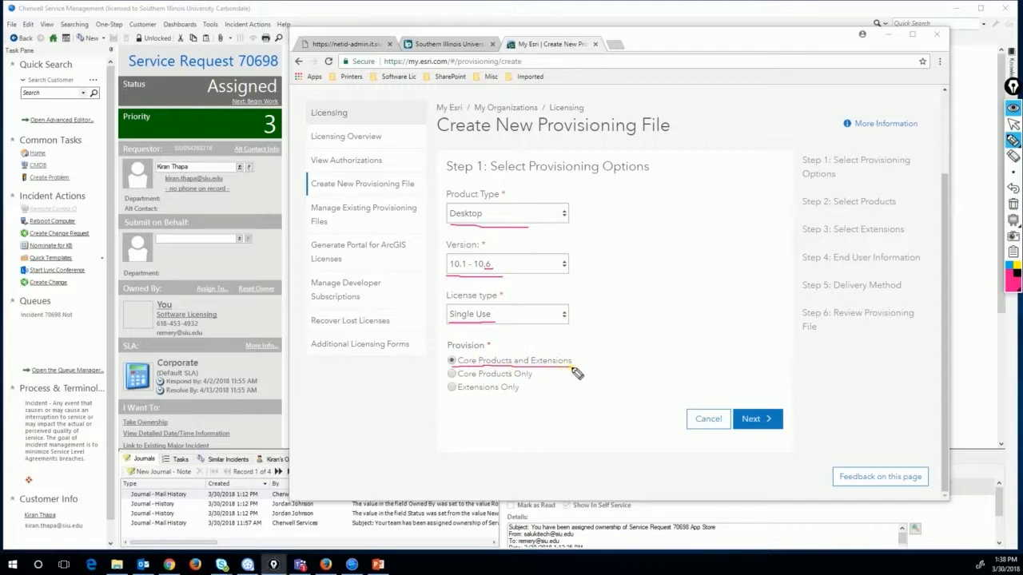
click(1013, 204)
mouse_move(1017, 168)
click(1014, 124)
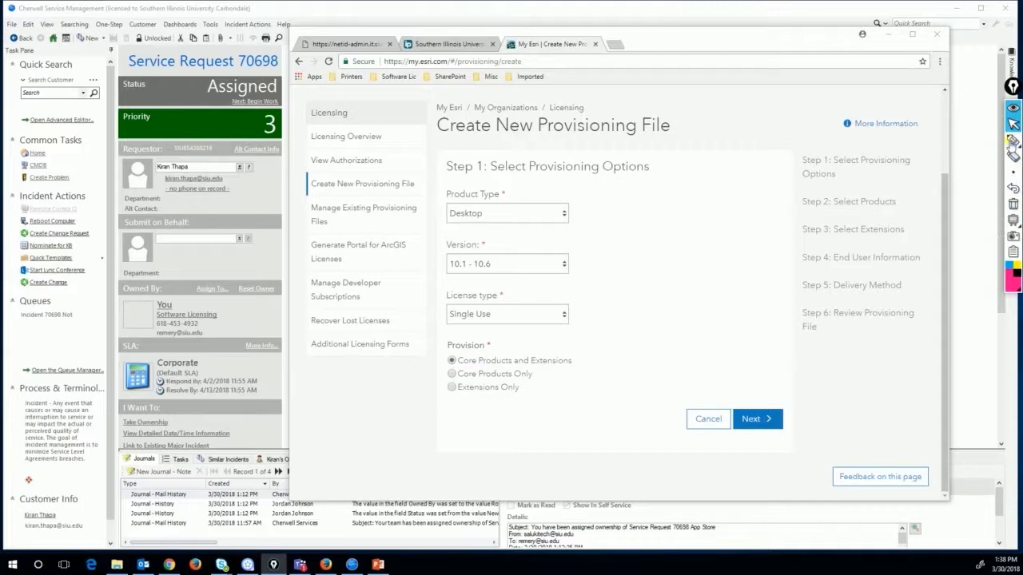
click(765, 418)
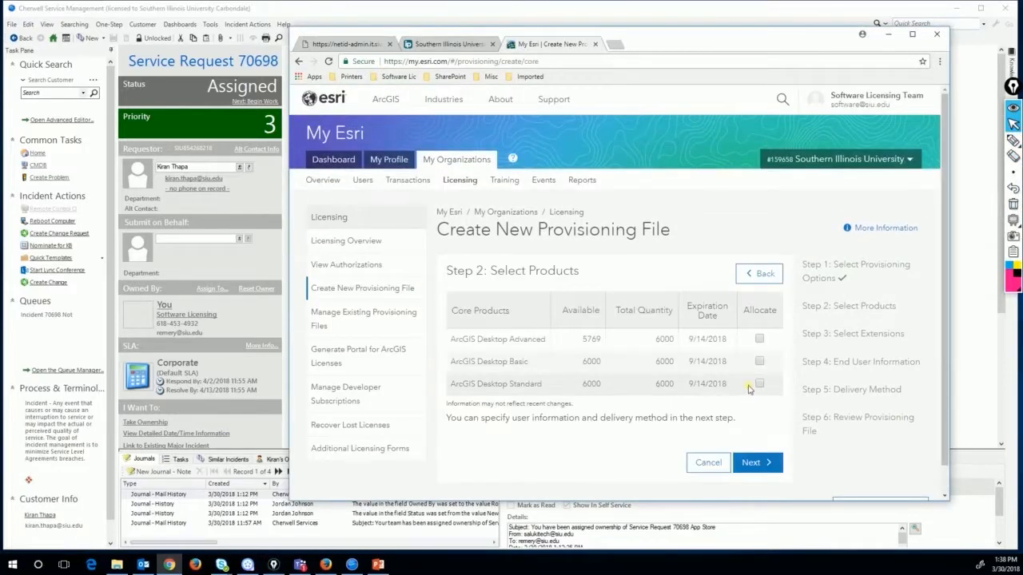
Allocate ArcGIS Desktop Advanced licences and circle the option allocating every extension
click(759, 339)
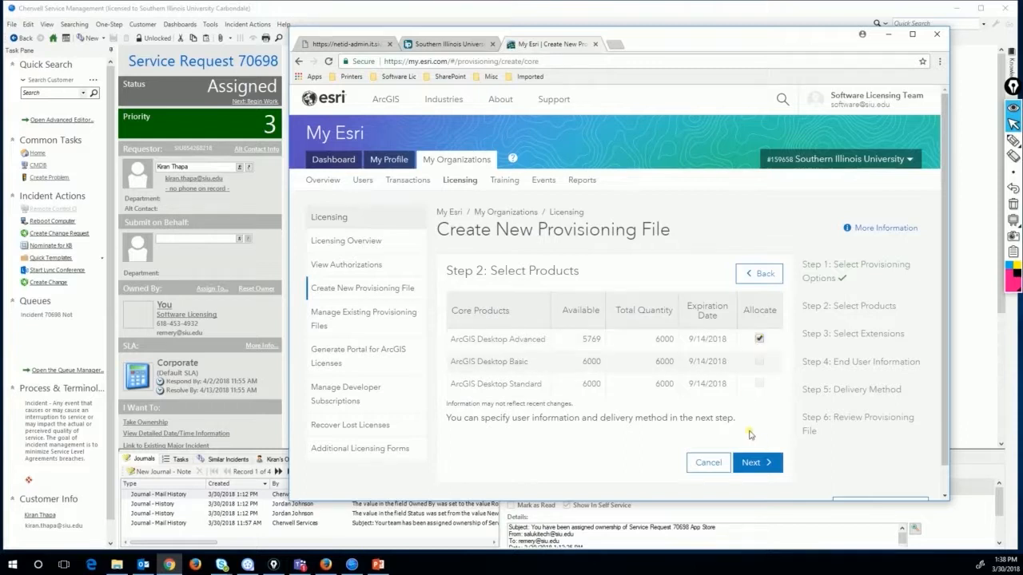
click(757, 463)
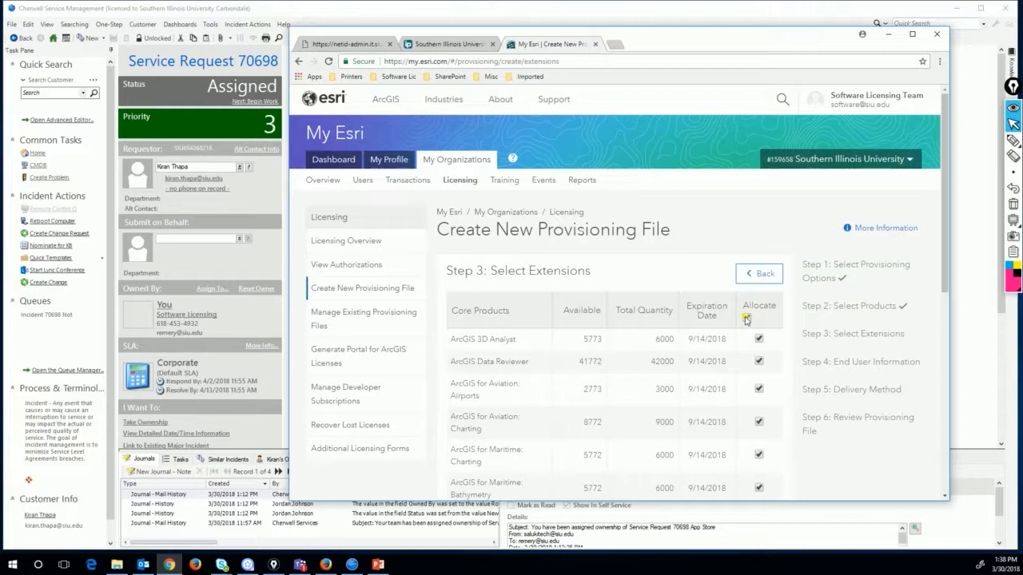
click(1013, 140)
mouse_move(748, 310)
mouse_down()
mouse_move(742, 326)
mouse_move(761, 321)
mouse_move(746, 312)
mouse_move(743, 319)
mouse_up()
Mark the six allocated extensions, clear the markings, and proceed to End User Information
click(773, 341)
click(774, 362)
click(772, 387)
click(776, 423)
click(774, 456)
click(773, 484)
mouse_move(1015, 172)
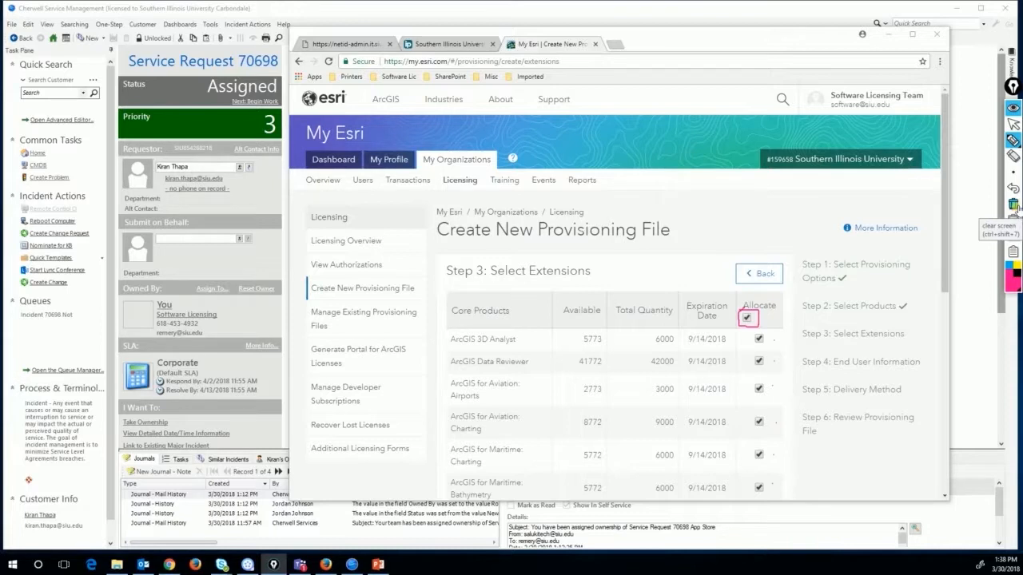
click(1013, 205)
click(1013, 124)
scroll(662, 329, down, 2)
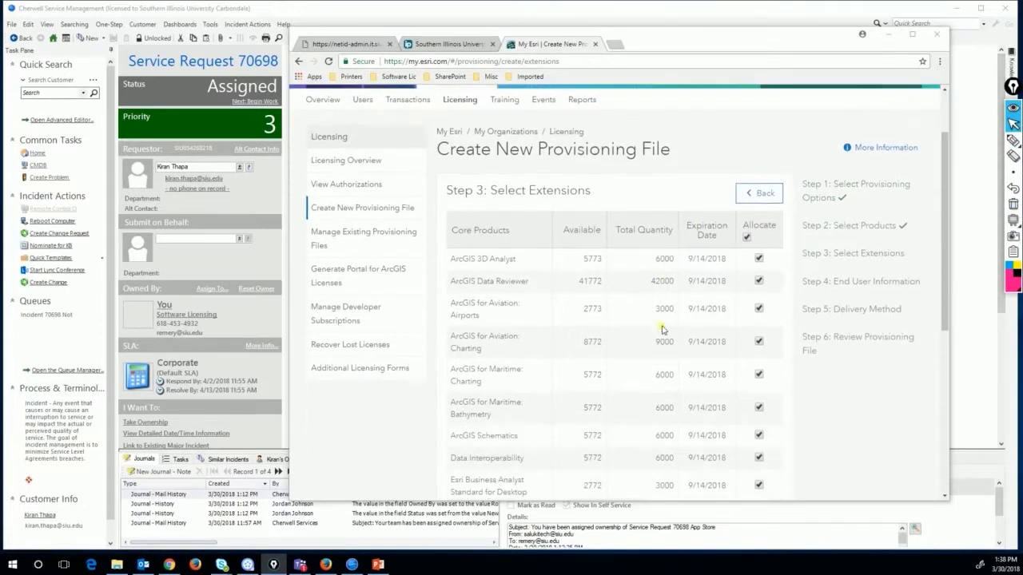
scroll(662, 329, down, 3)
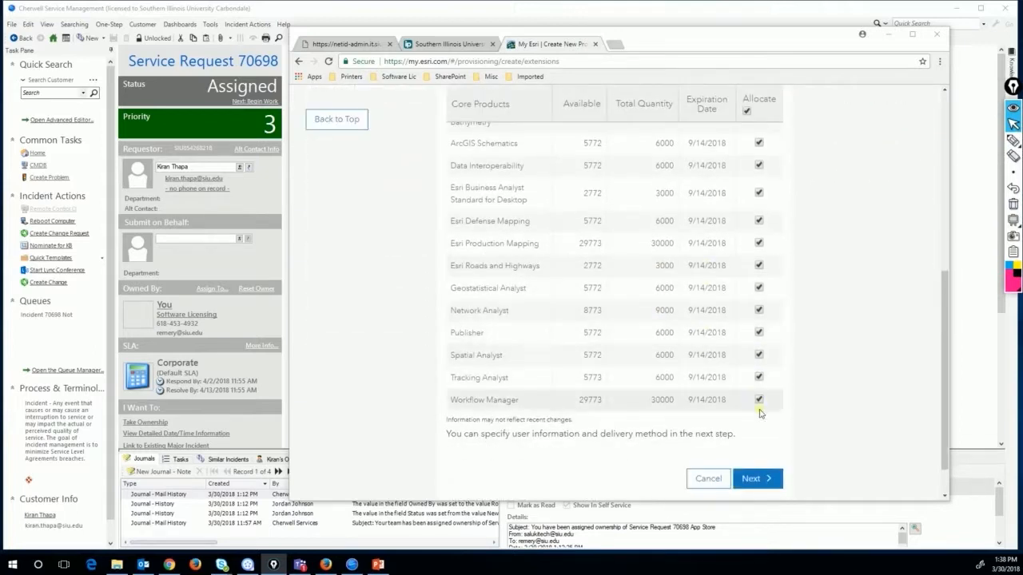
click(758, 477)
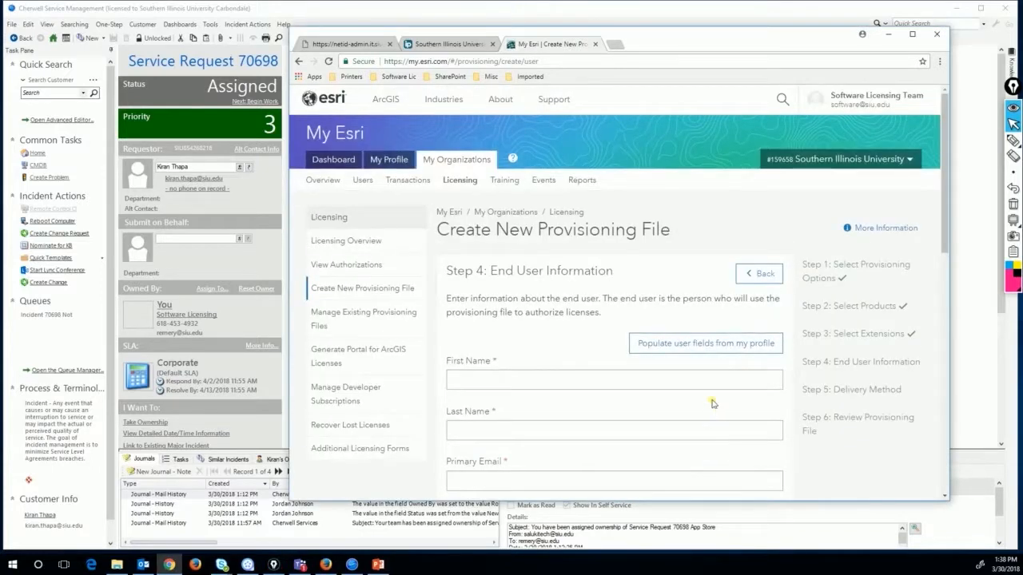
Populate the user fields from the profile and paste the requester's e-mail as Primary Email
click(692, 351)
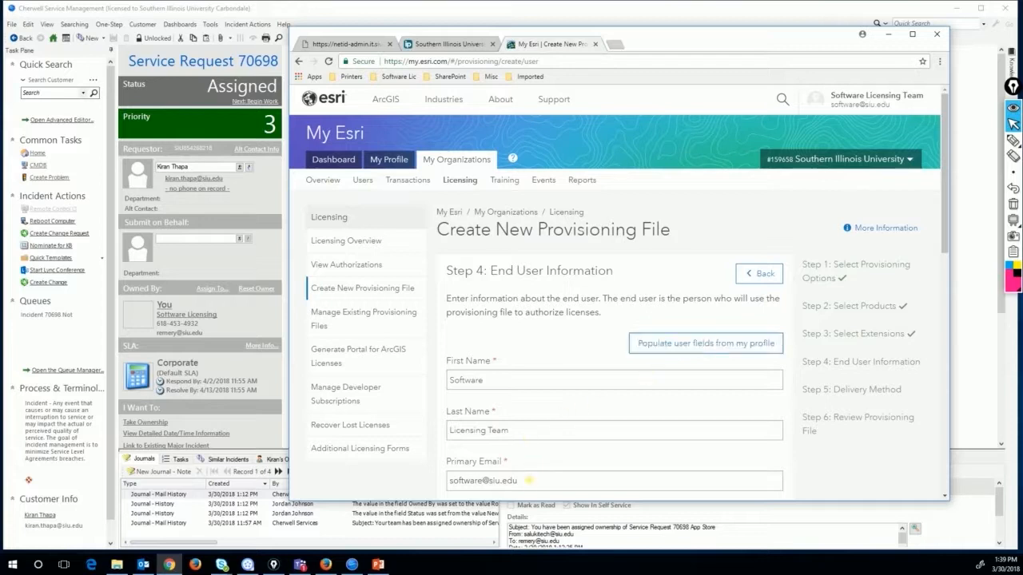
drag(534, 485, 446, 482)
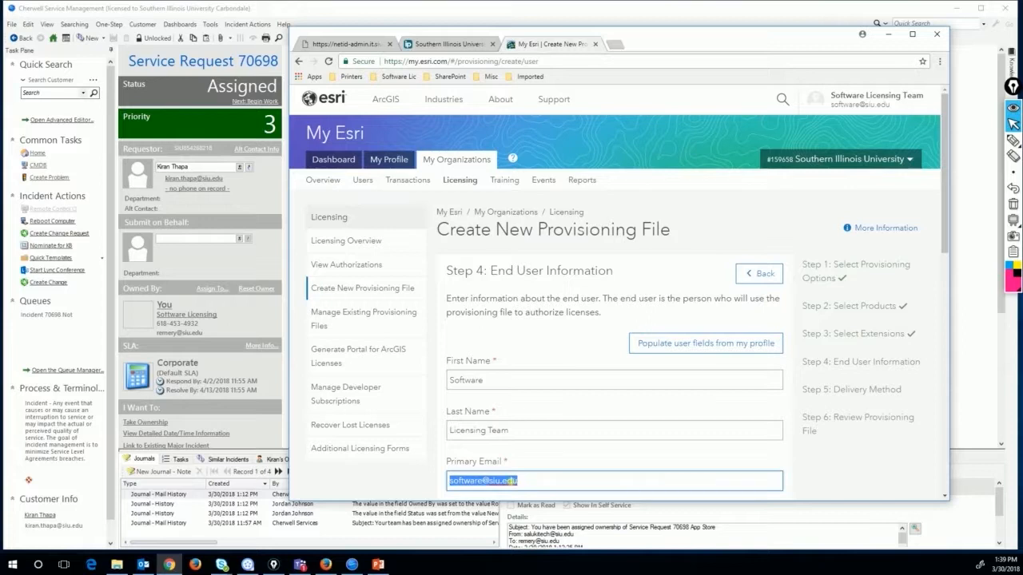
right_click(505, 482)
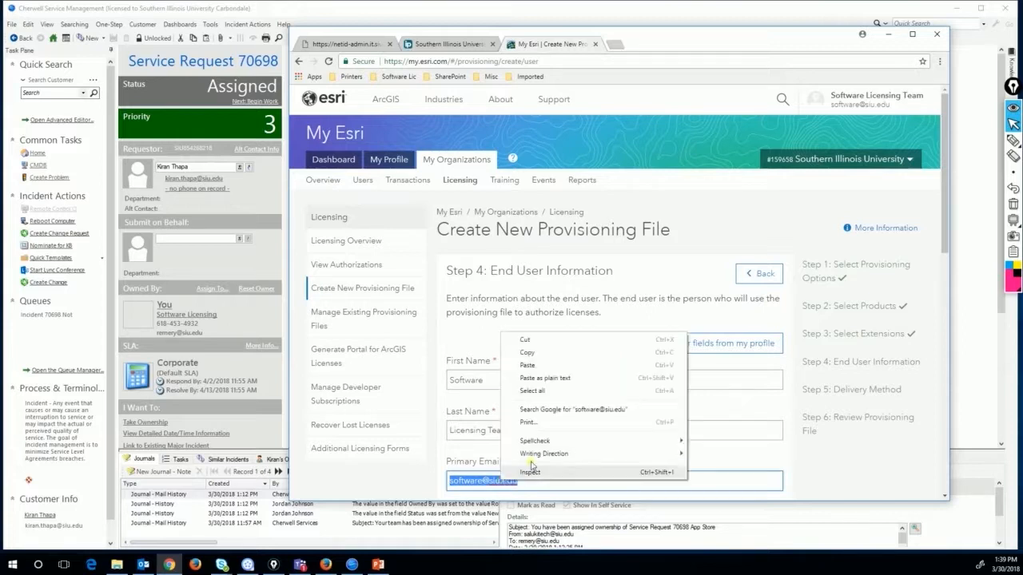
click(538, 369)
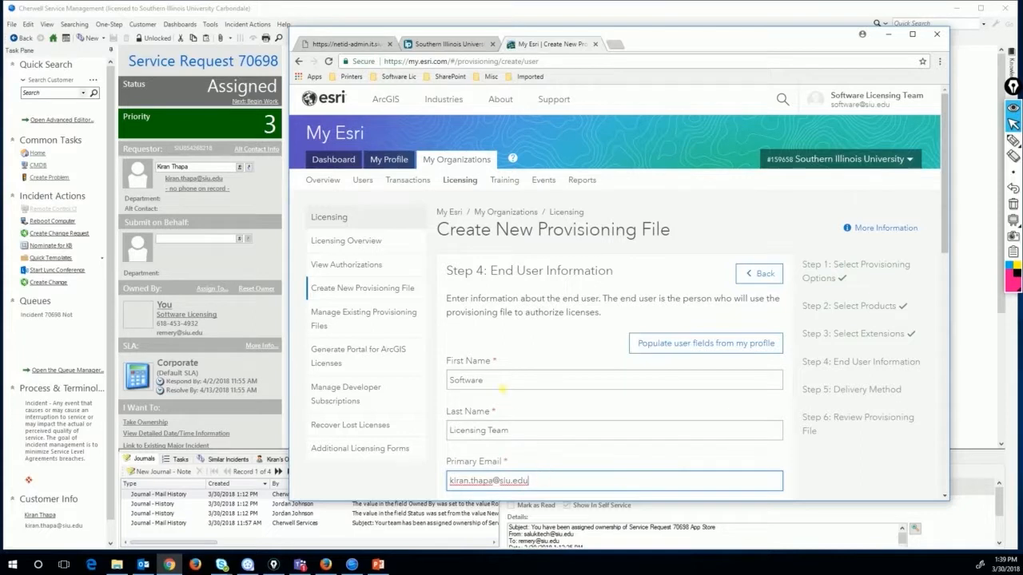
Replace the prefilled names 'Software' and 'Licensing Team' with the requester's first and last name
drag(504, 388, 441, 382)
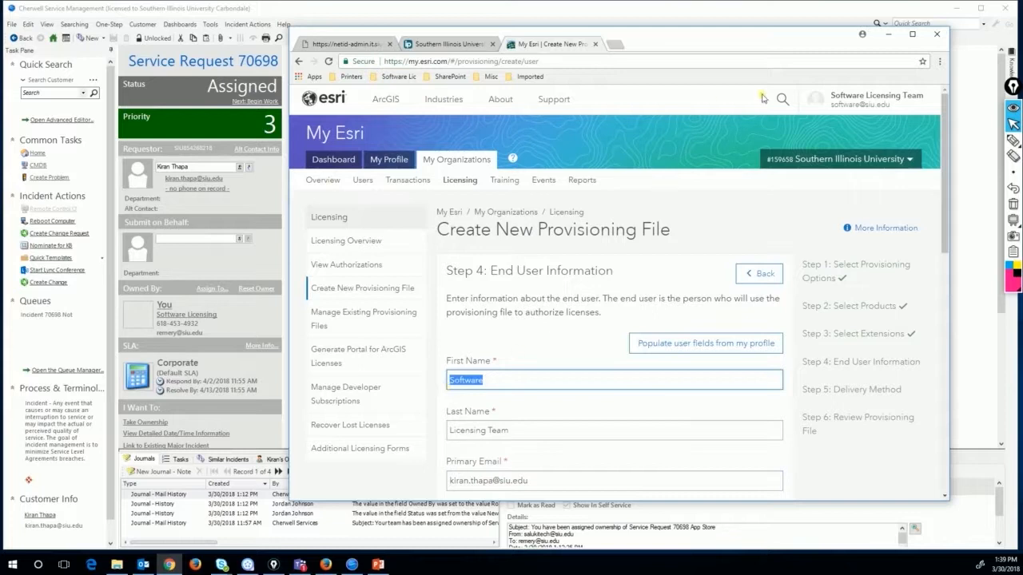
click(1012, 139)
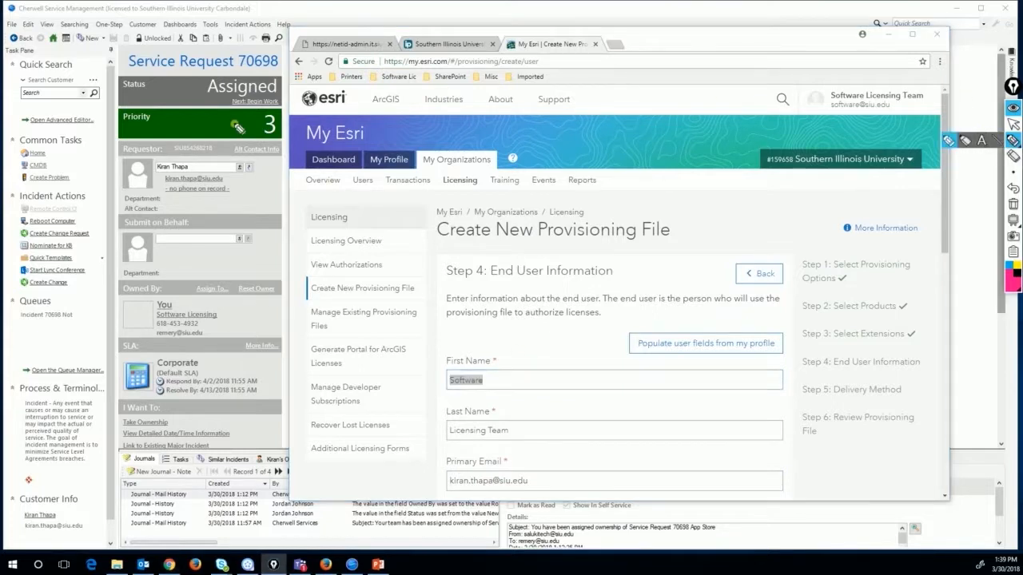
drag(155, 169, 196, 170)
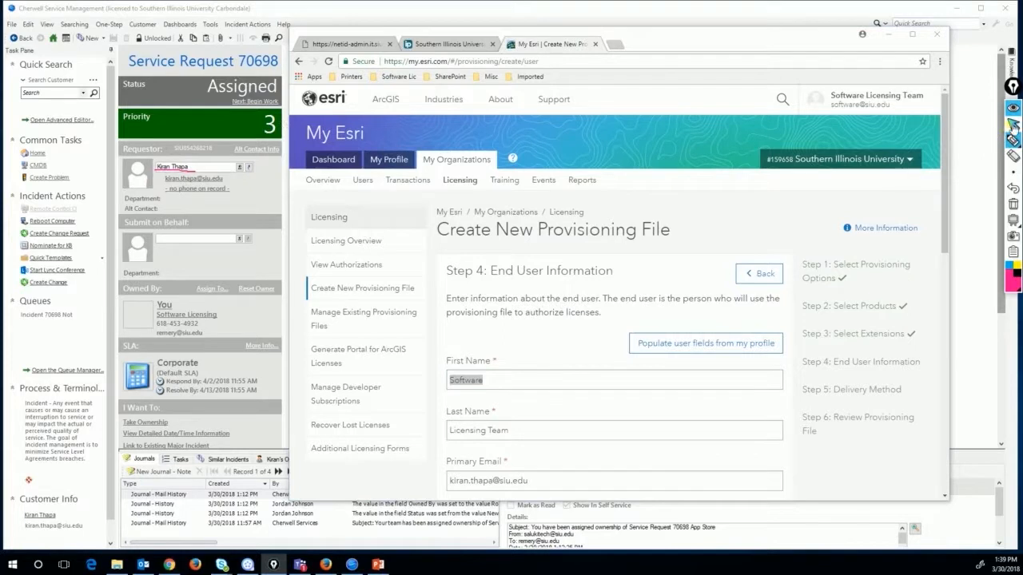
click(1012, 126)
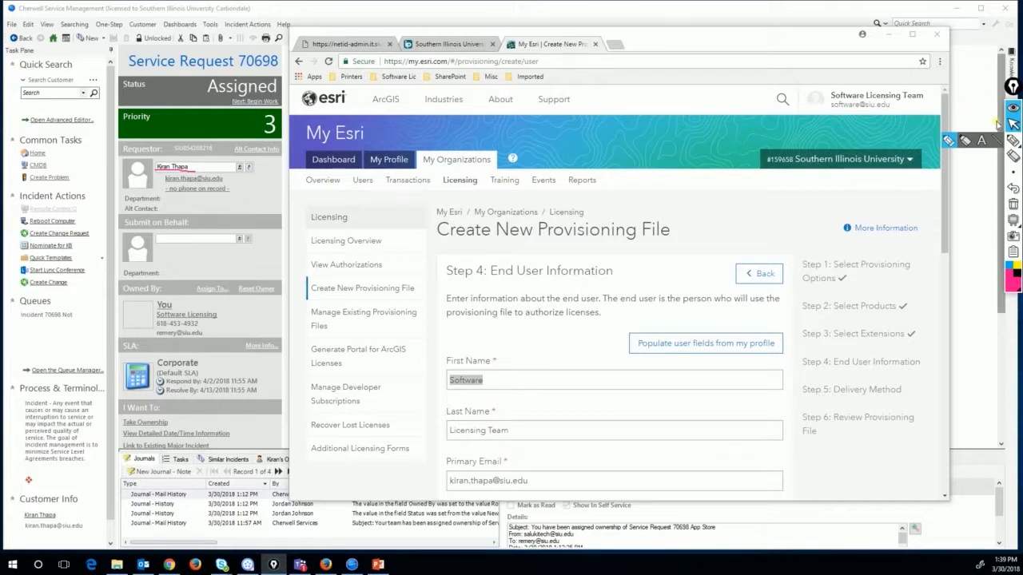
click(501, 381)
drag(499, 381, 444, 388)
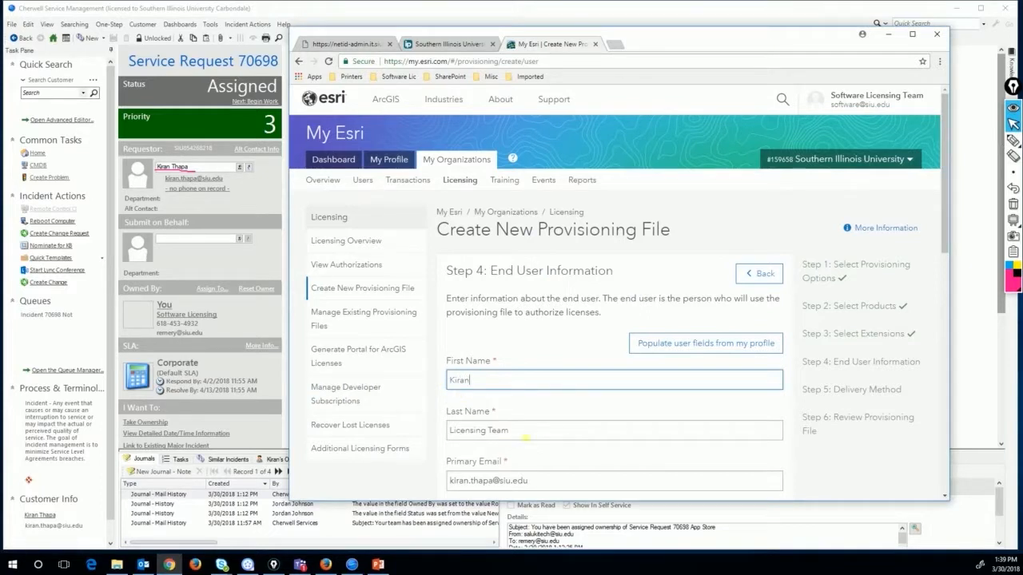
drag(526, 437, 436, 435)
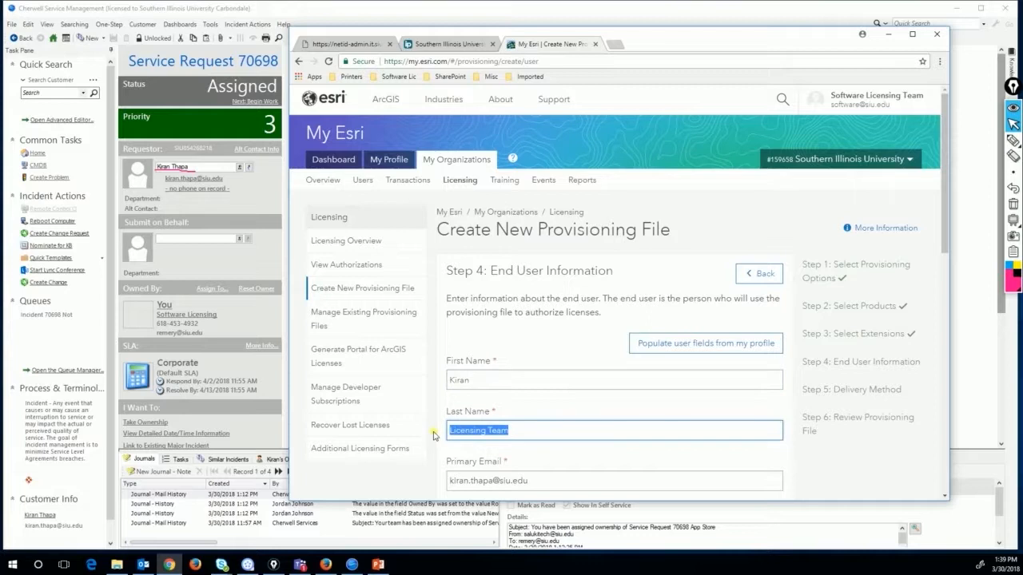
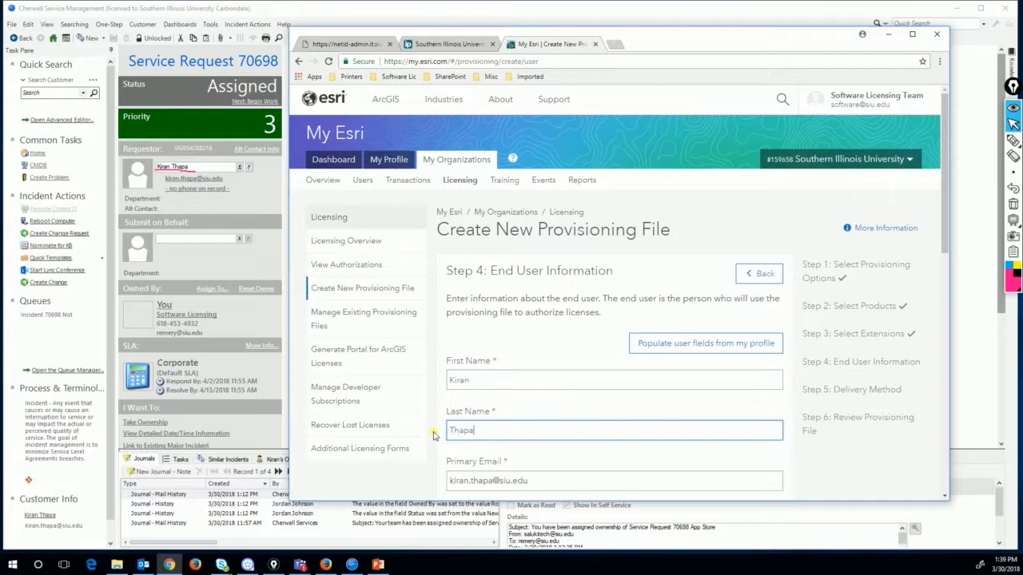
scroll(646, 319, down, 2)
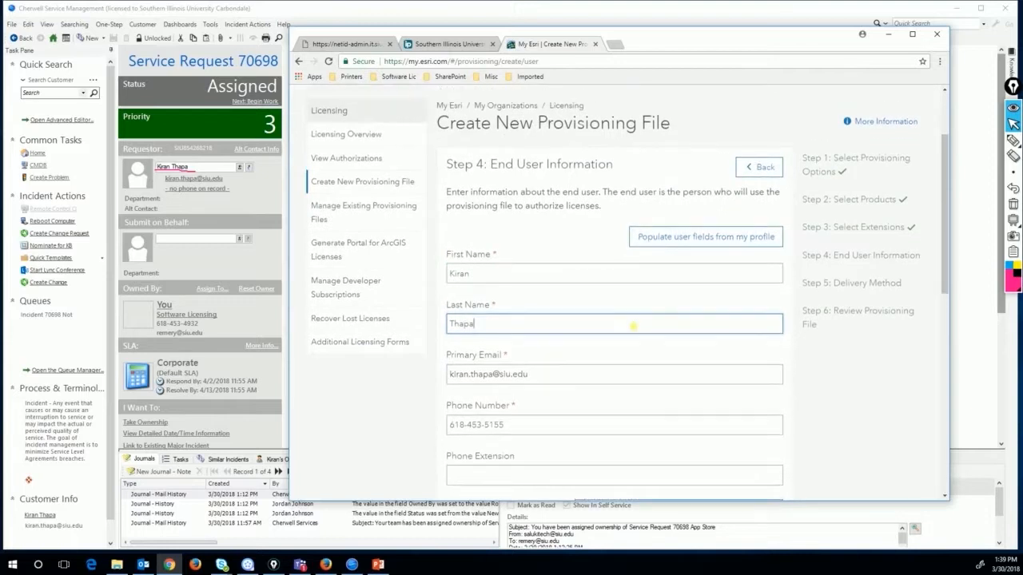
Fill the organization fields from the university's organization profile
scroll(633, 325, up, 1)
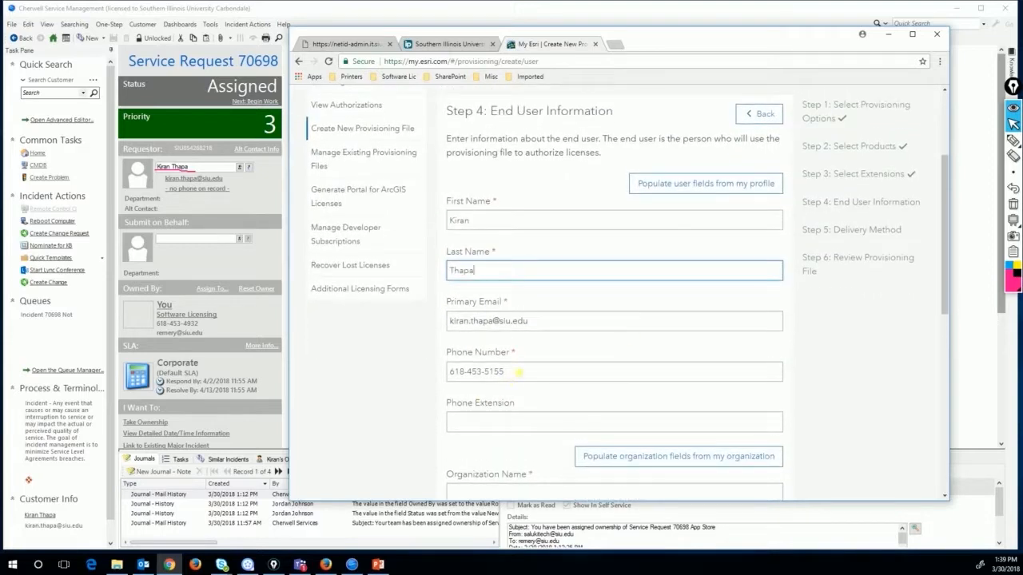
scroll(532, 373, down, 1)
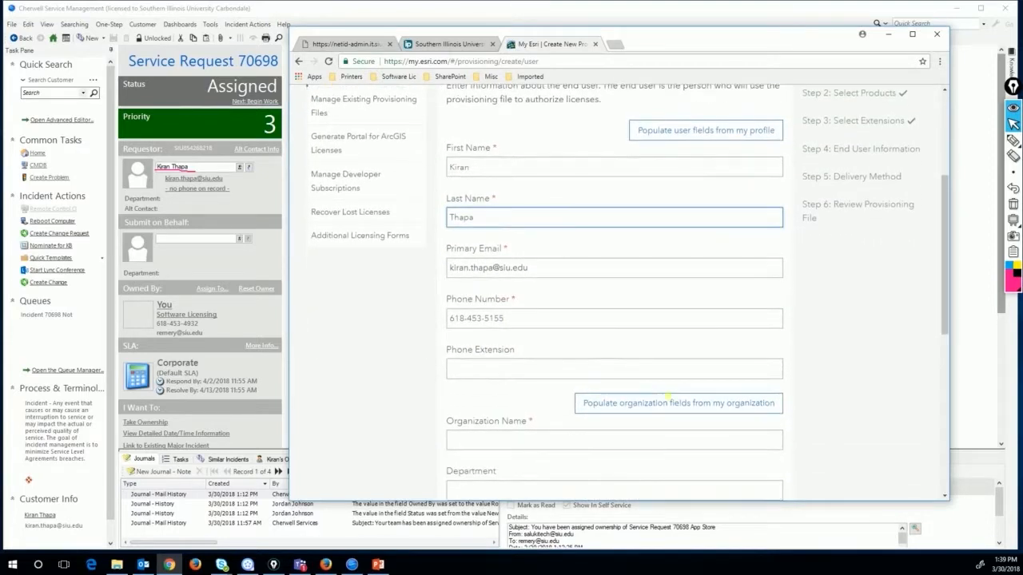
scroll(648, 360, down, 1)
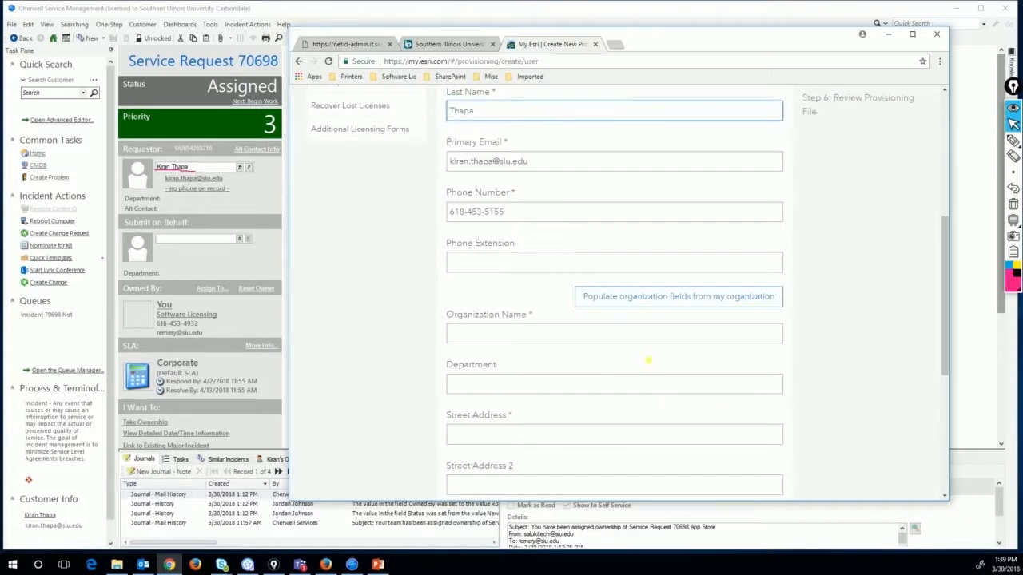
click(648, 297)
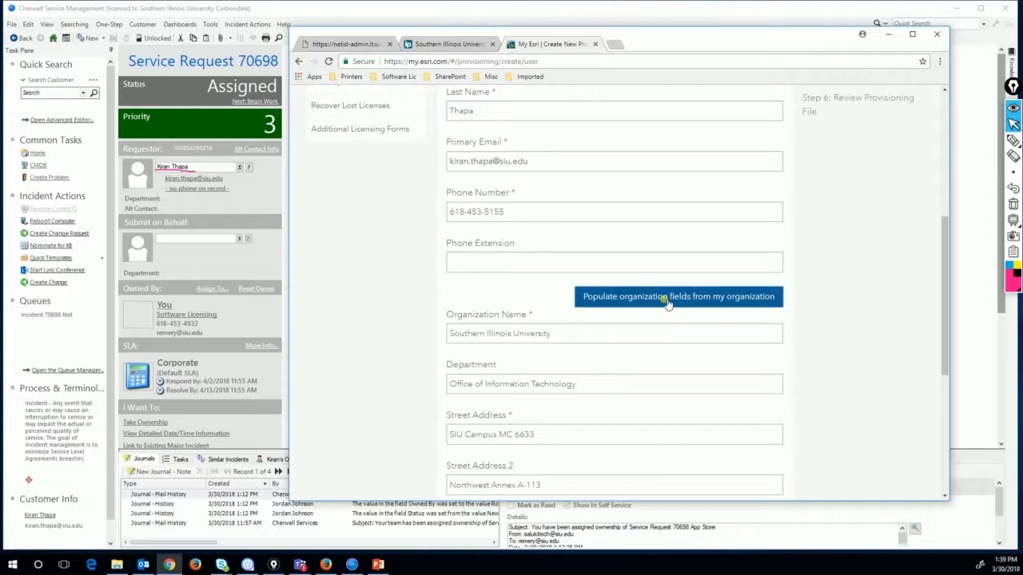
Underline the filled organization, department and address lines, clear the marks, and continue to Delivery Method
scroll(718, 309, down, 1)
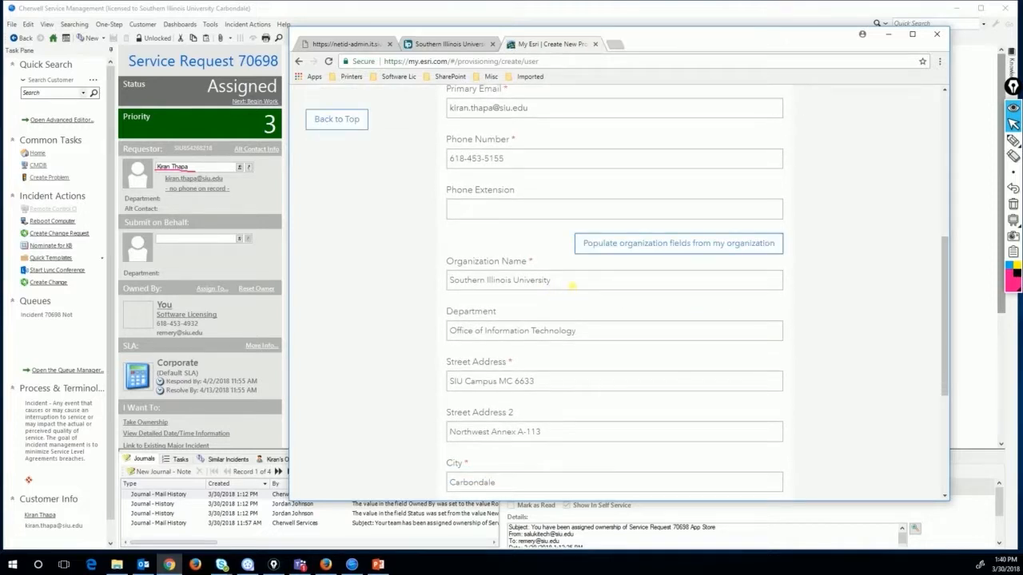
click(1011, 140)
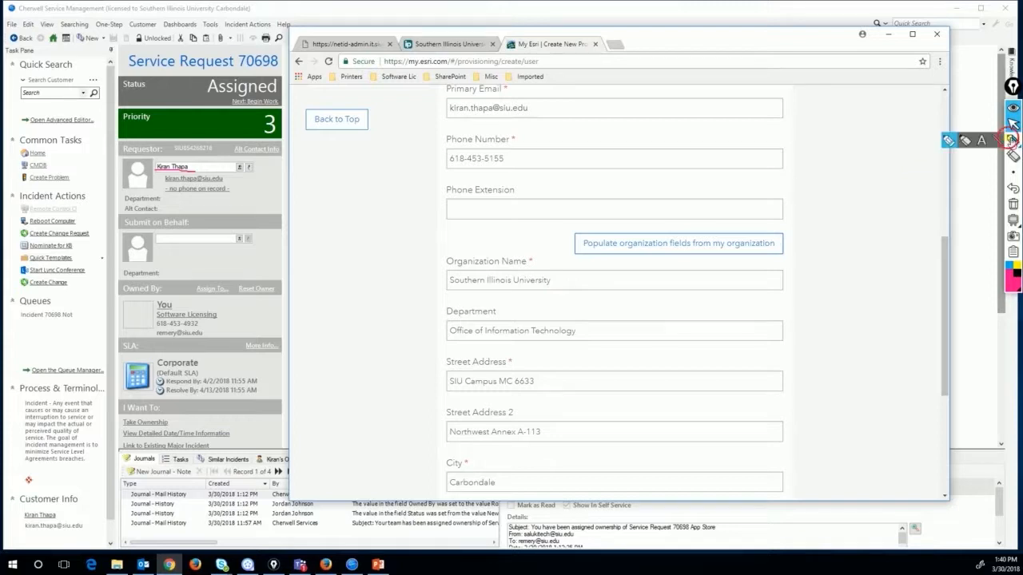
drag(572, 281, 588, 282)
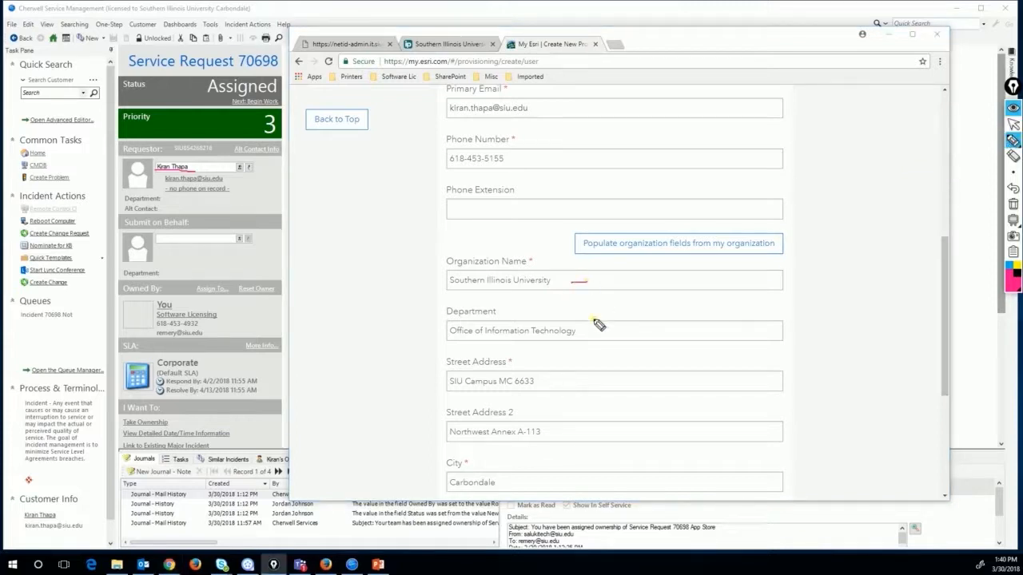
drag(585, 330, 601, 331)
drag(561, 382, 572, 382)
drag(565, 434, 585, 435)
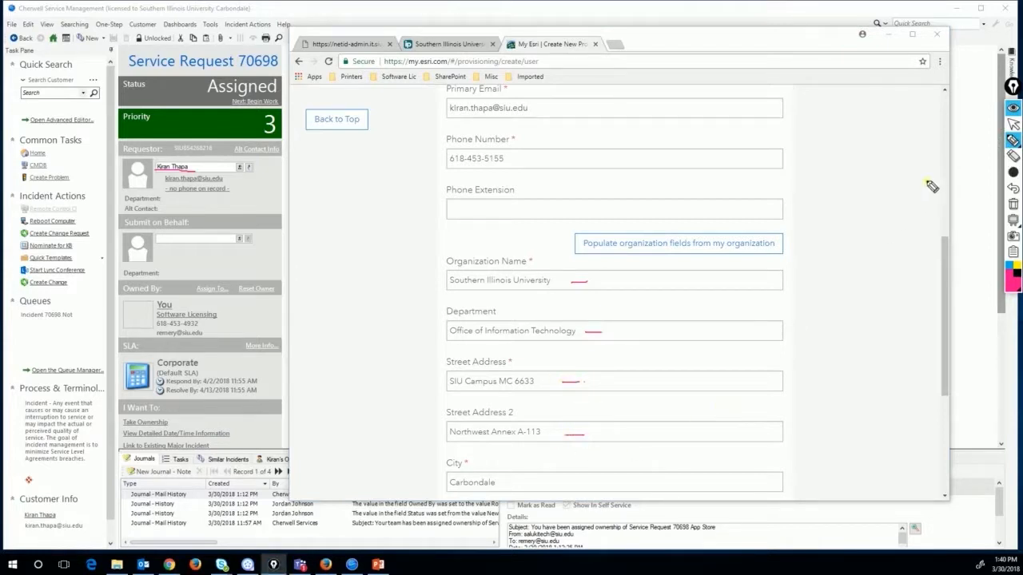
click(1013, 128)
scroll(716, 395, down, 2)
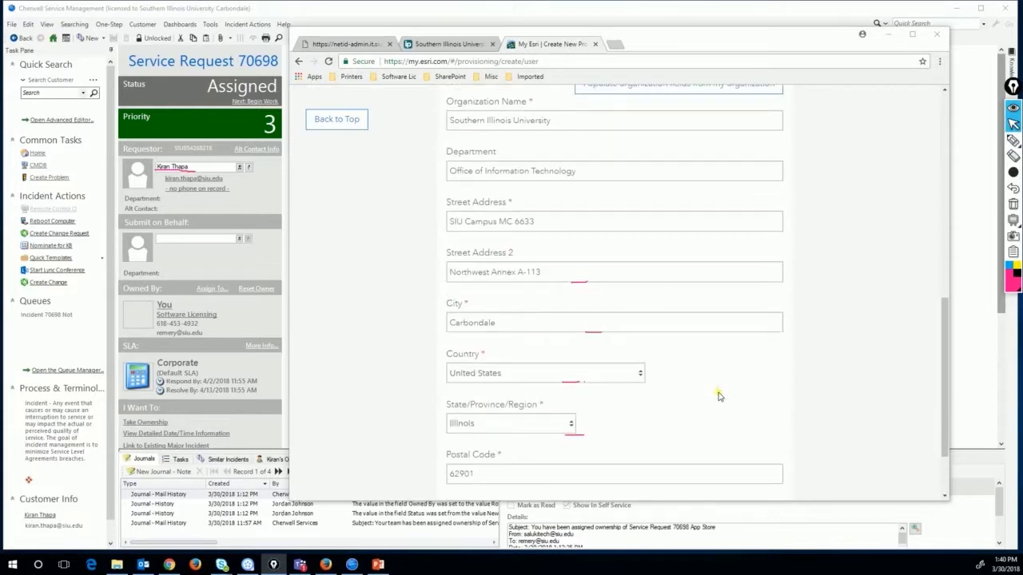
click(1013, 205)
mouse_move(1015, 142)
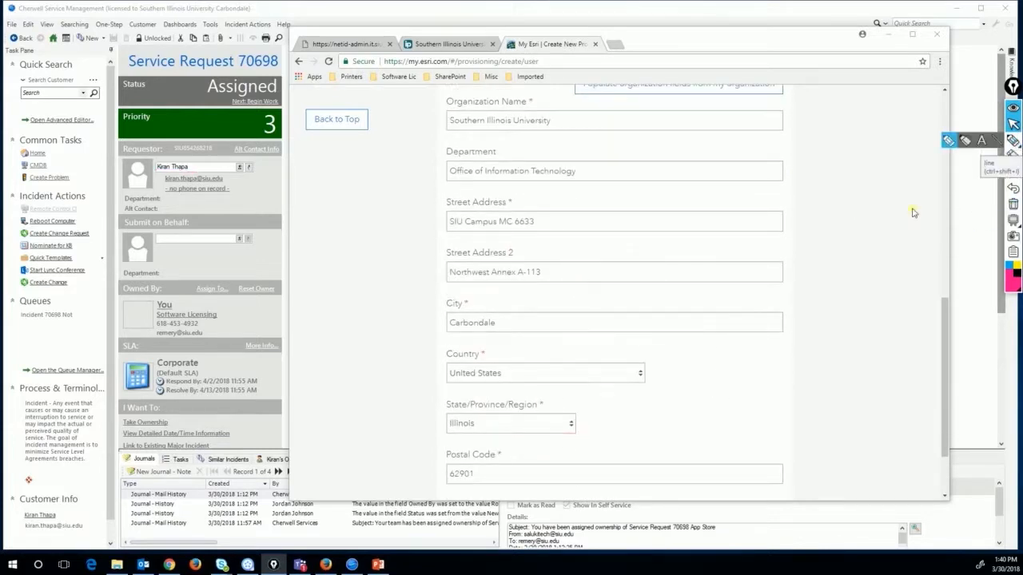
scroll(849, 270, down, 1)
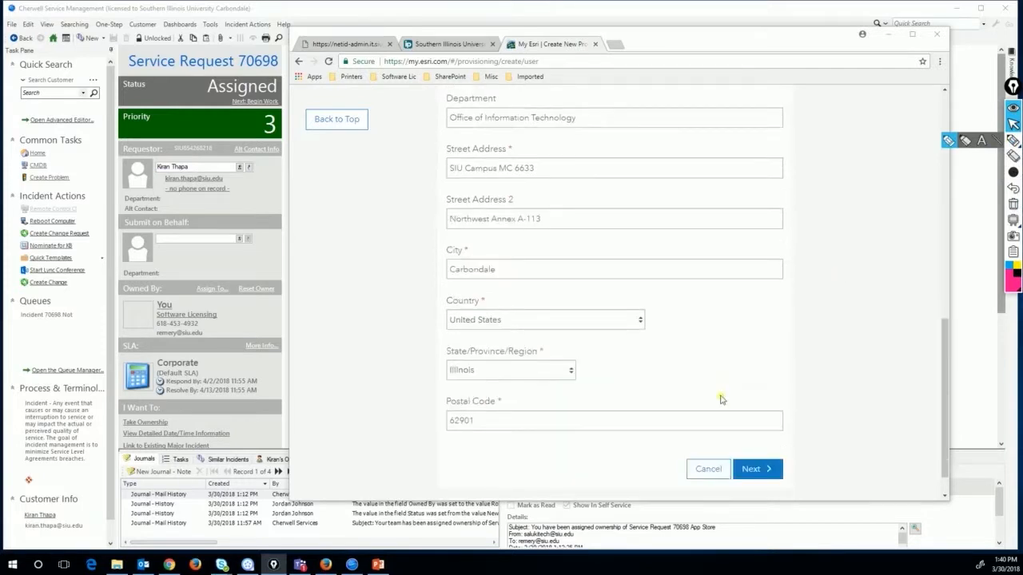
click(764, 471)
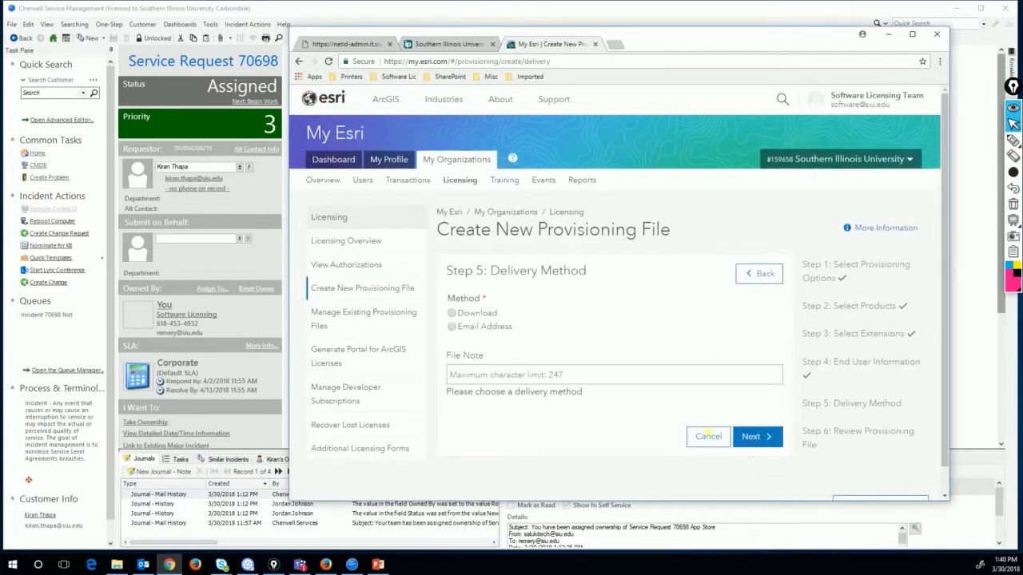
Choose Email Address delivery and paste the requester's e-mail as the delivery address
click(451, 328)
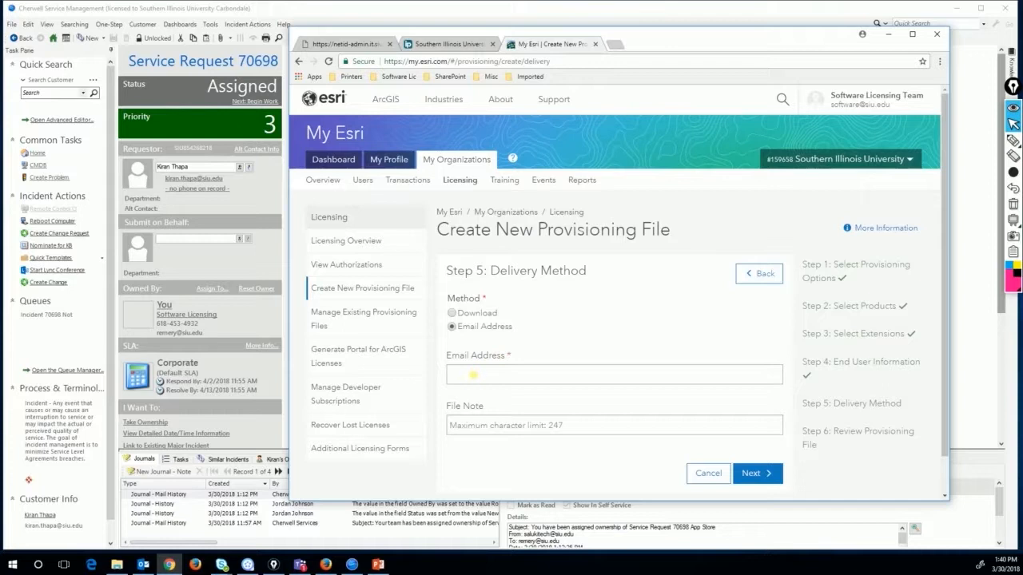
click(471, 375)
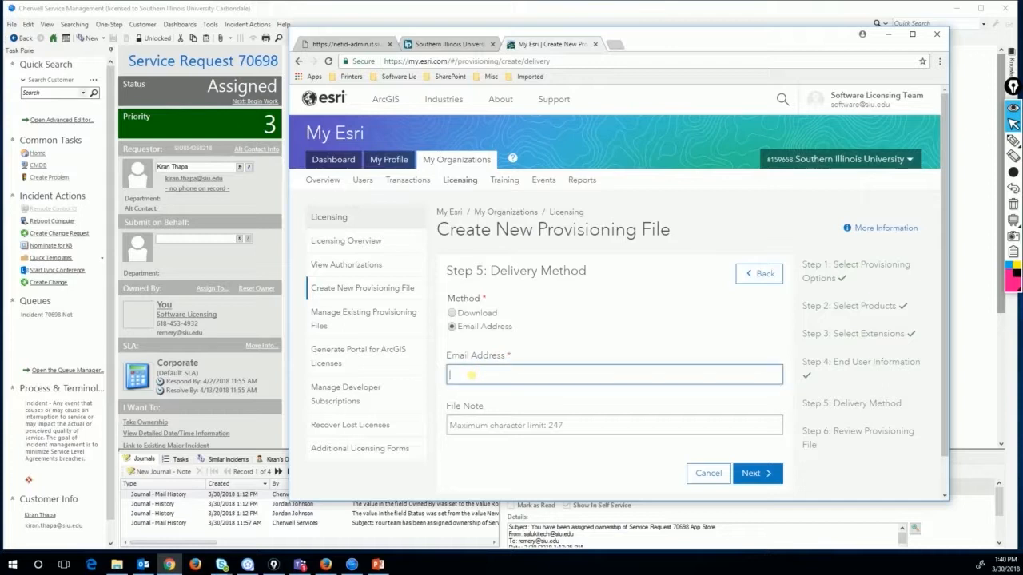
right_click(467, 374)
click(493, 435)
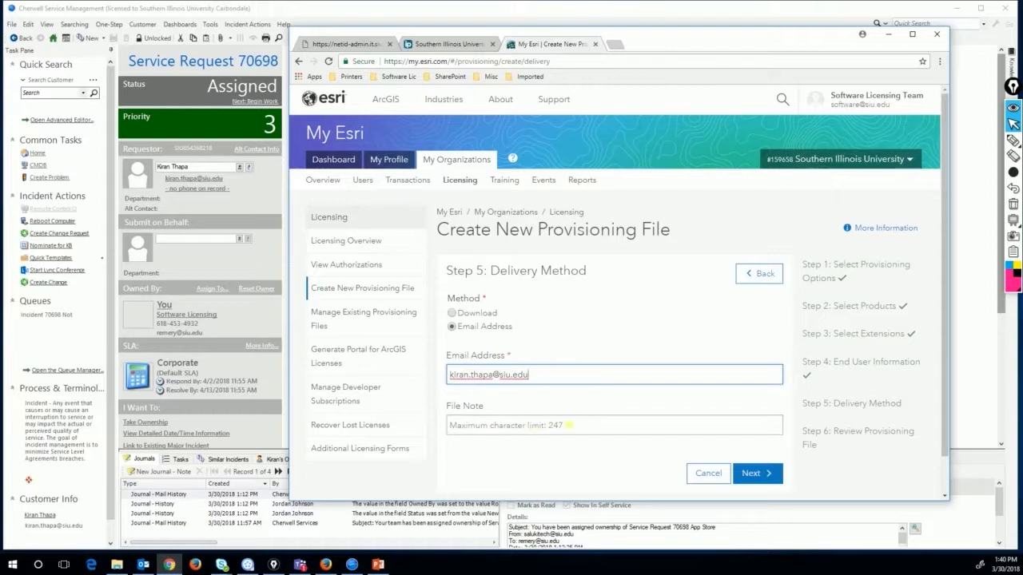
Start the file note with 'S' and underline the service request title on screen
click(563, 427)
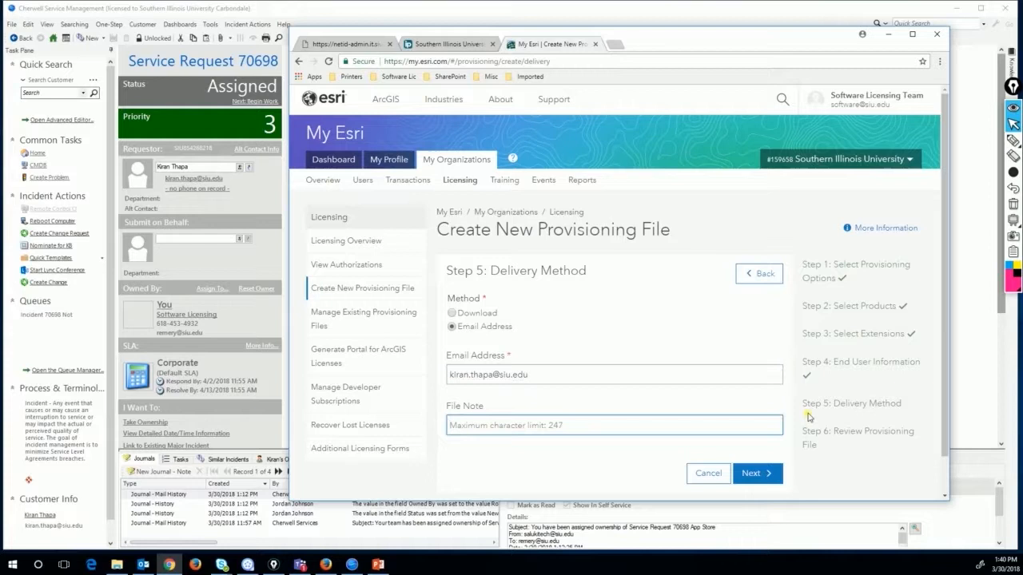
text(SR)
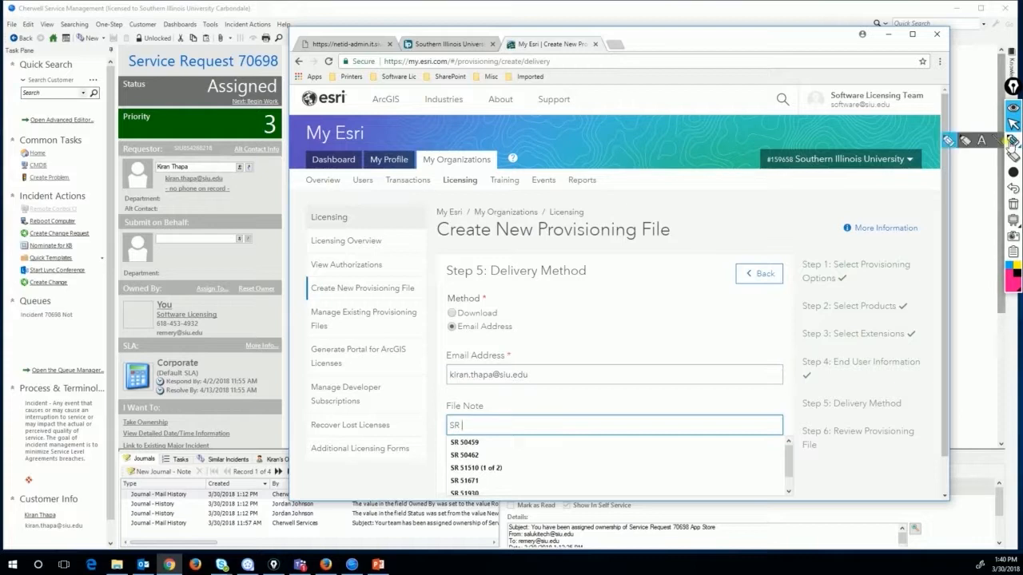
click(1012, 140)
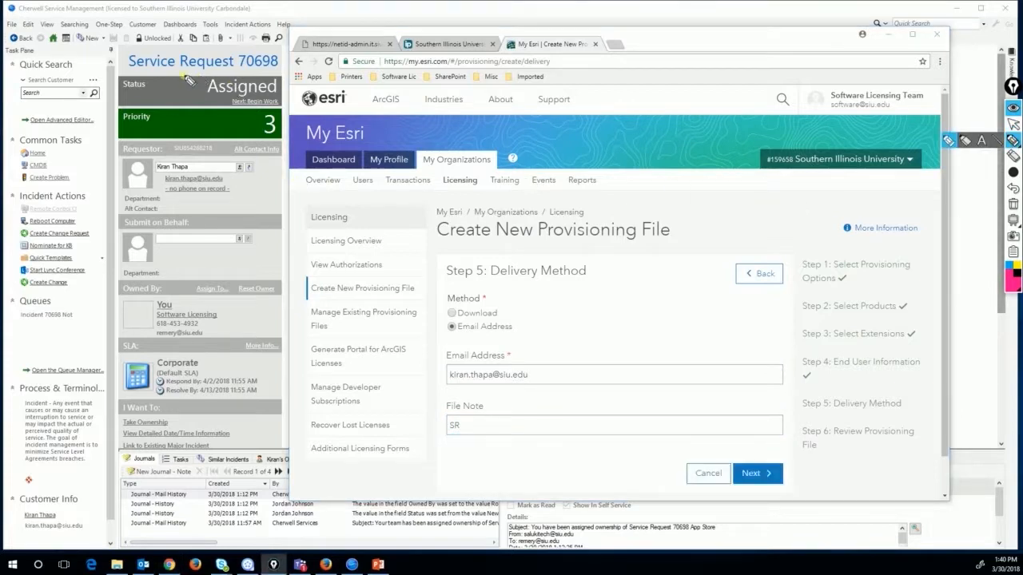
drag(120, 64, 166, 70)
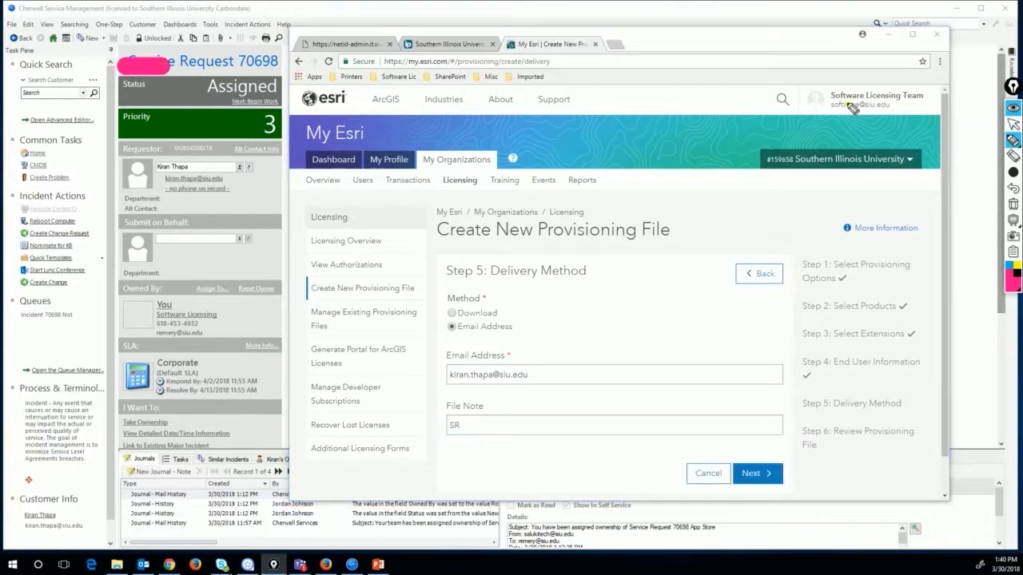
click(1013, 209)
mouse_move(1014, 221)
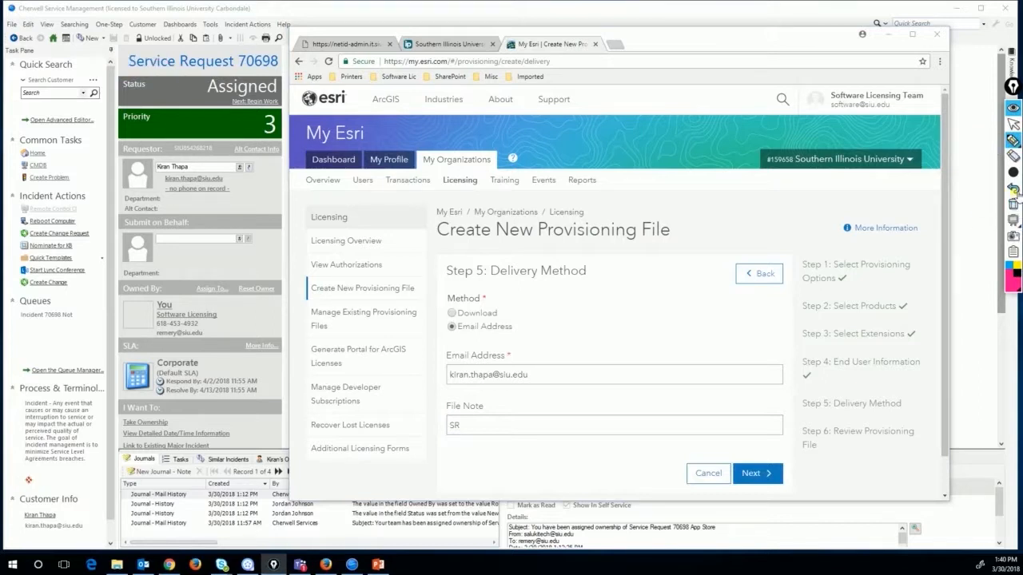
mouse_move(1012, 176)
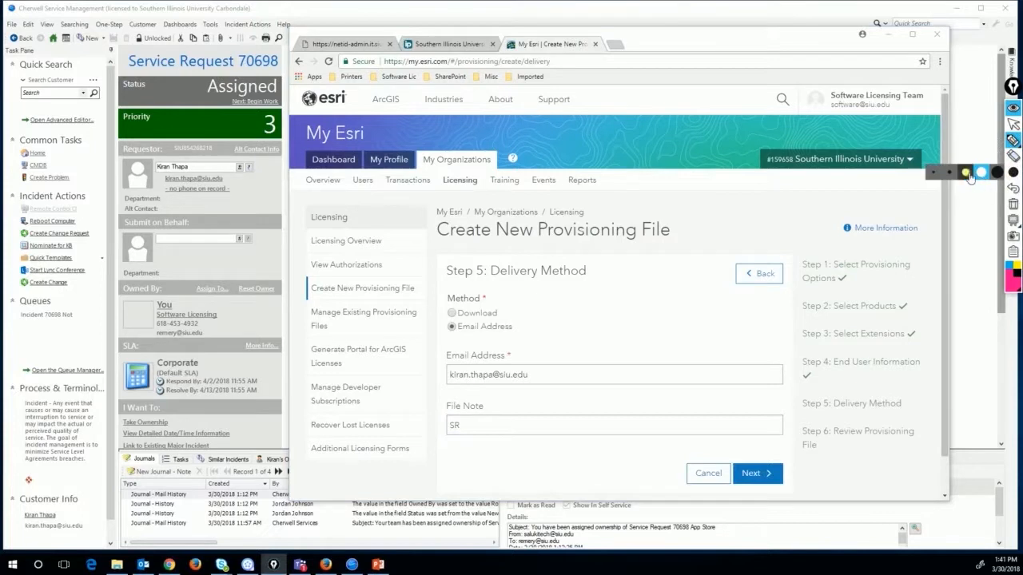
click(933, 172)
drag(129, 70, 272, 74)
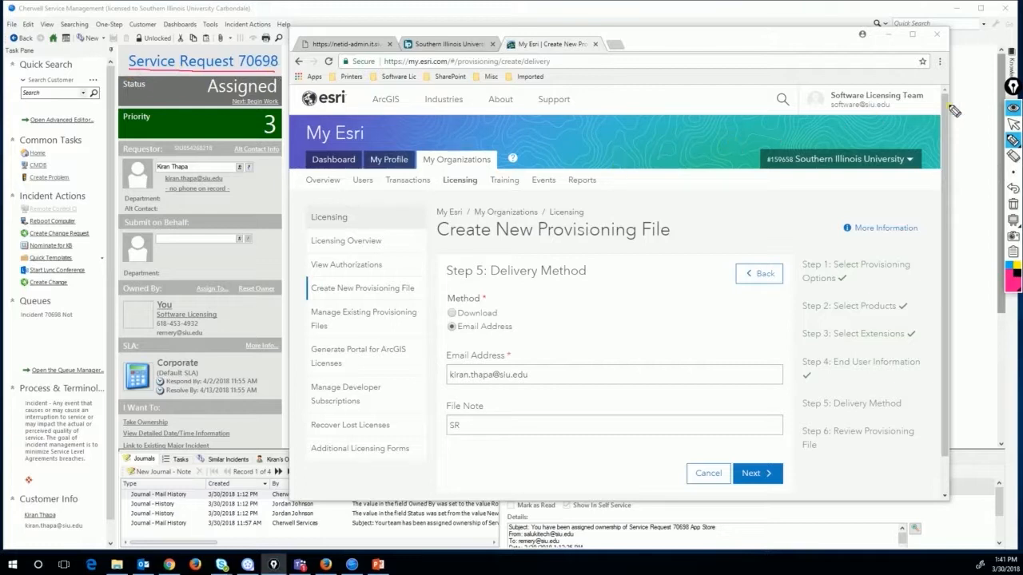
click(1012, 124)
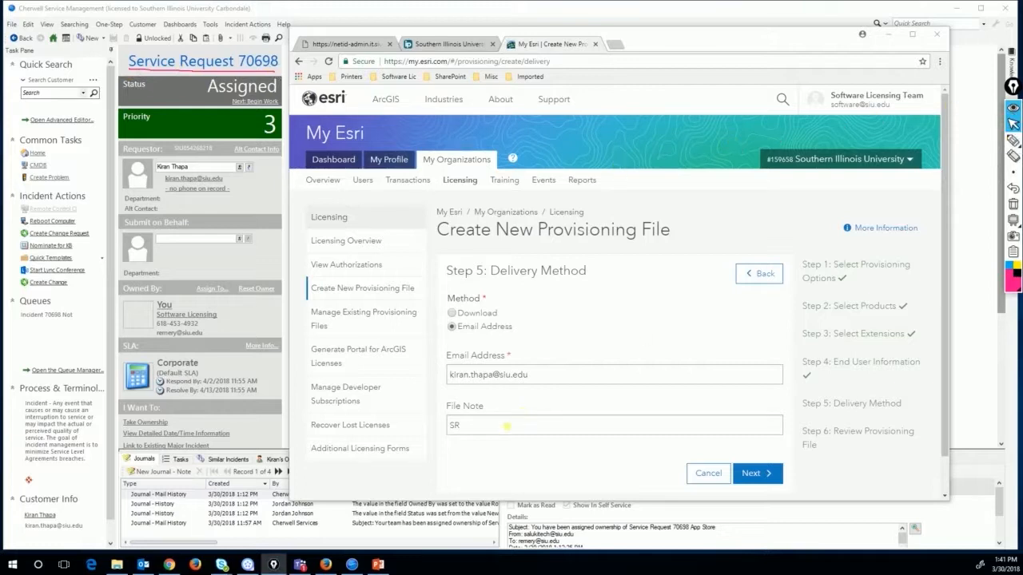
click(507, 426)
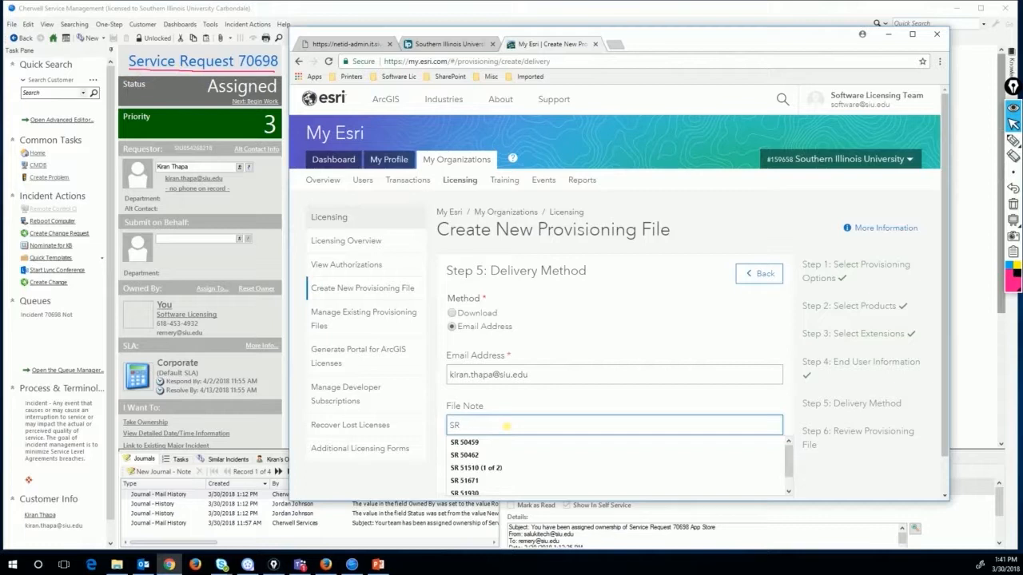
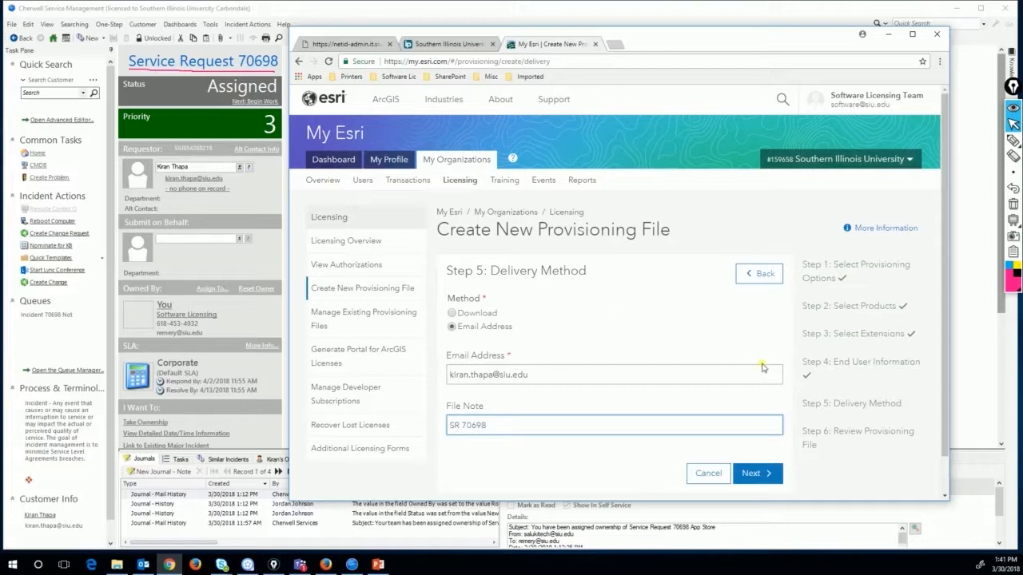
click(754, 474)
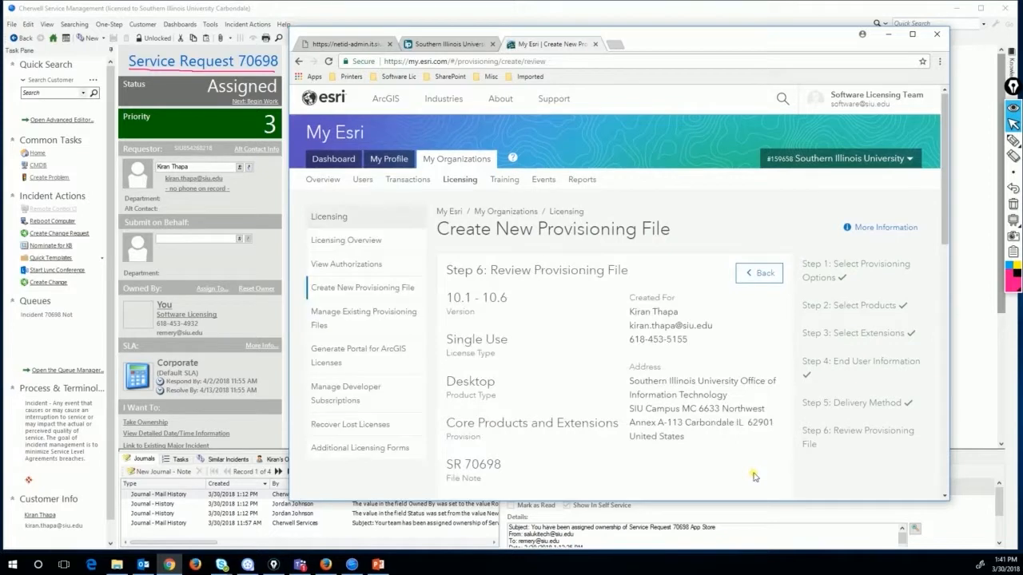
Mark the review's version 10.1 - 10.6, Single Use, Desktop, SR note and delivery email
scroll(755, 410, down, 1)
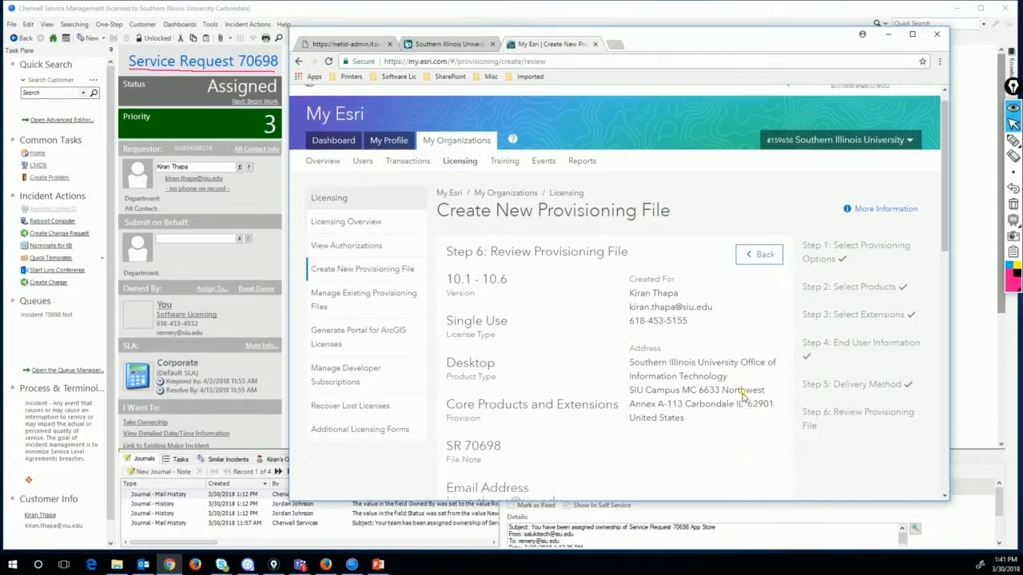
click(1013, 140)
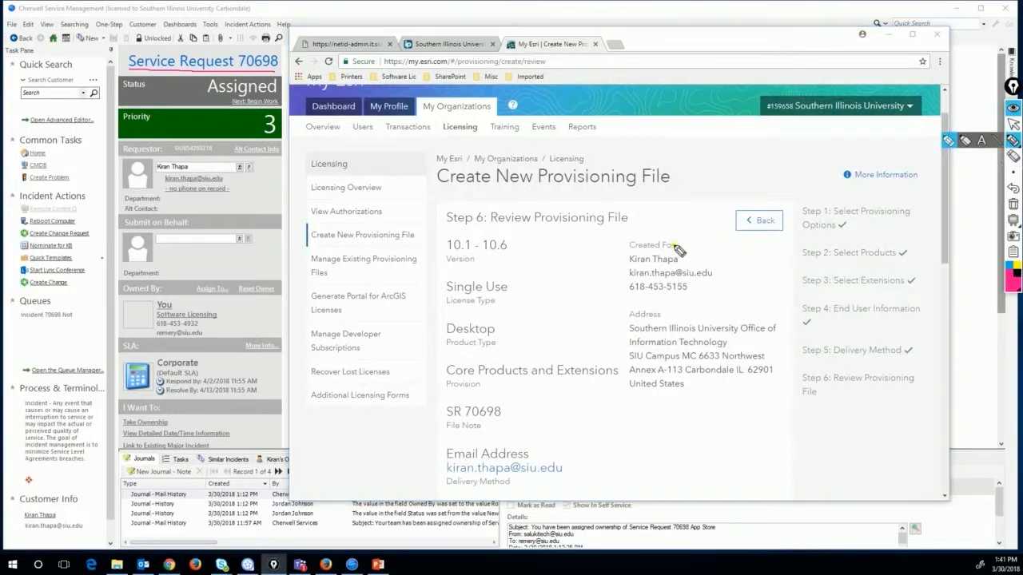
drag(684, 257, 741, 271)
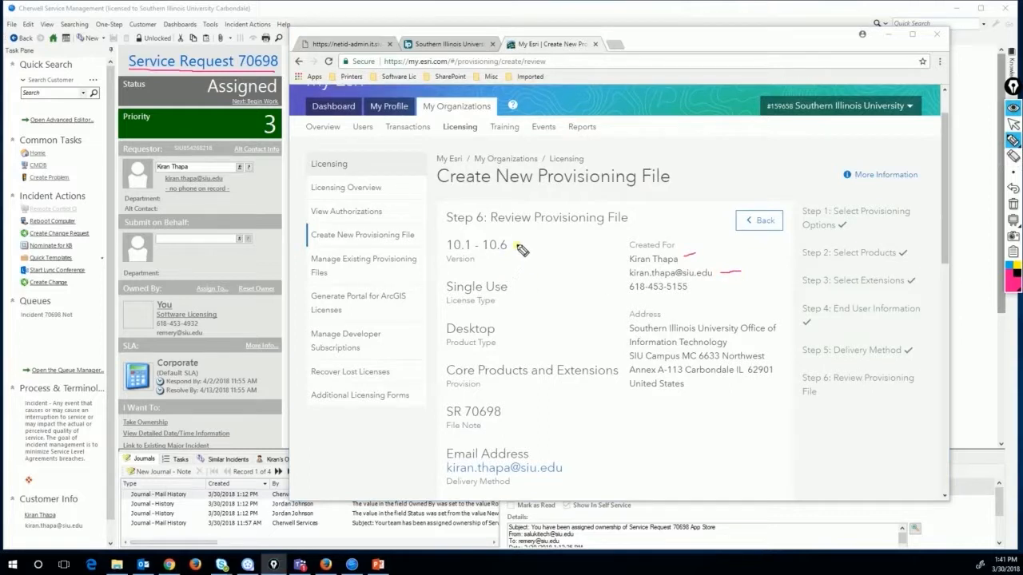
drag(516, 242, 534, 239)
drag(514, 286, 528, 285)
drag(503, 329, 531, 327)
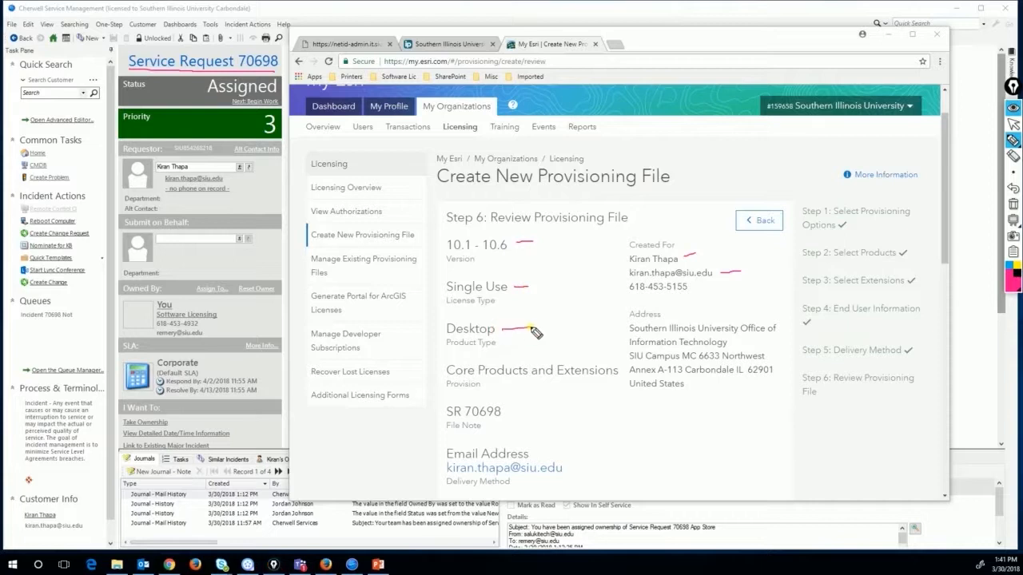
drag(483, 374, 584, 375)
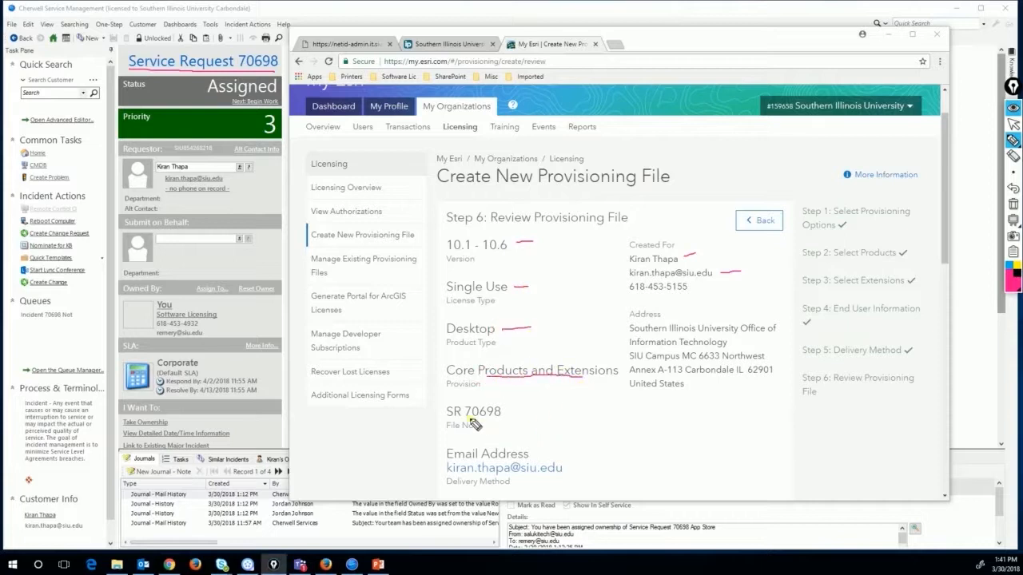
drag(477, 416, 516, 415)
drag(572, 465, 591, 462)
mouse_move(649, 328)
mouse_down()
mouse_move(628, 323)
mouse_move(624, 356)
mouse_move(626, 390)
mouse_move(653, 393)
mouse_up()
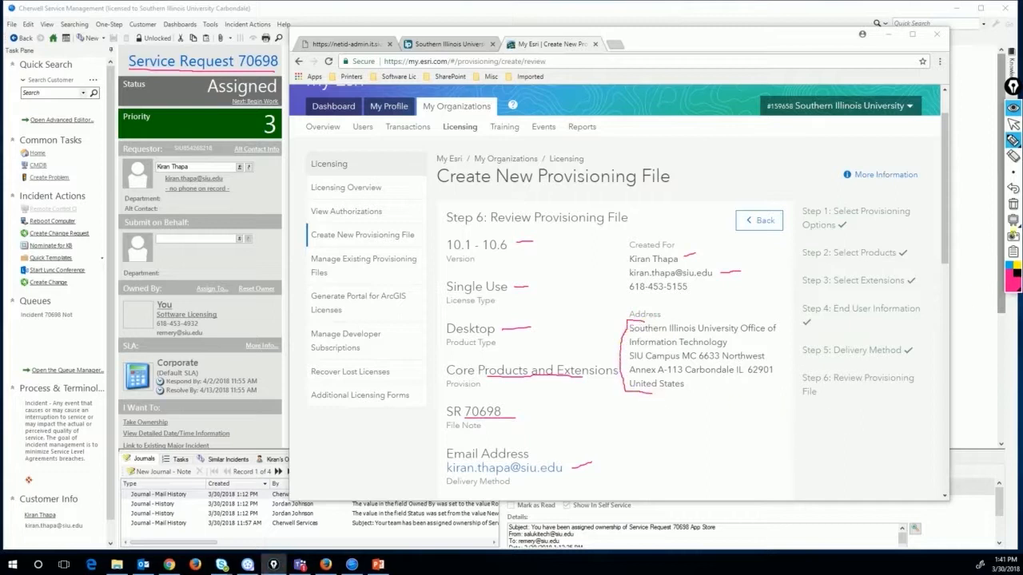
Clear the annotations and scroll down to the full licensed products list
click(1013, 204)
mouse_move(1016, 142)
click(1013, 123)
scroll(732, 344, down, 2)
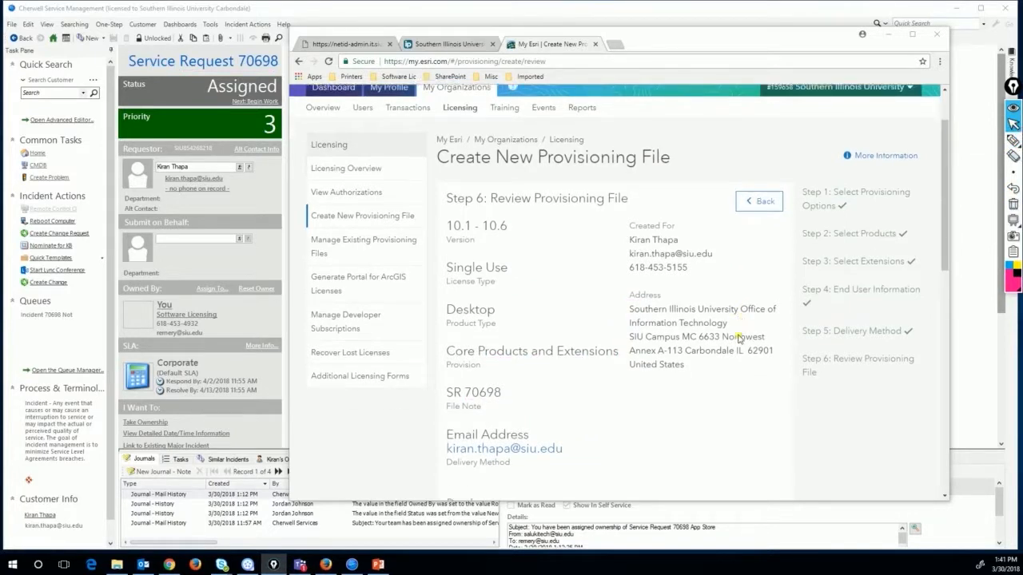
scroll(685, 361, down, 2)
scroll(685, 360, up, 2)
scroll(689, 365, down, 1)
scroll(689, 365, down, 3)
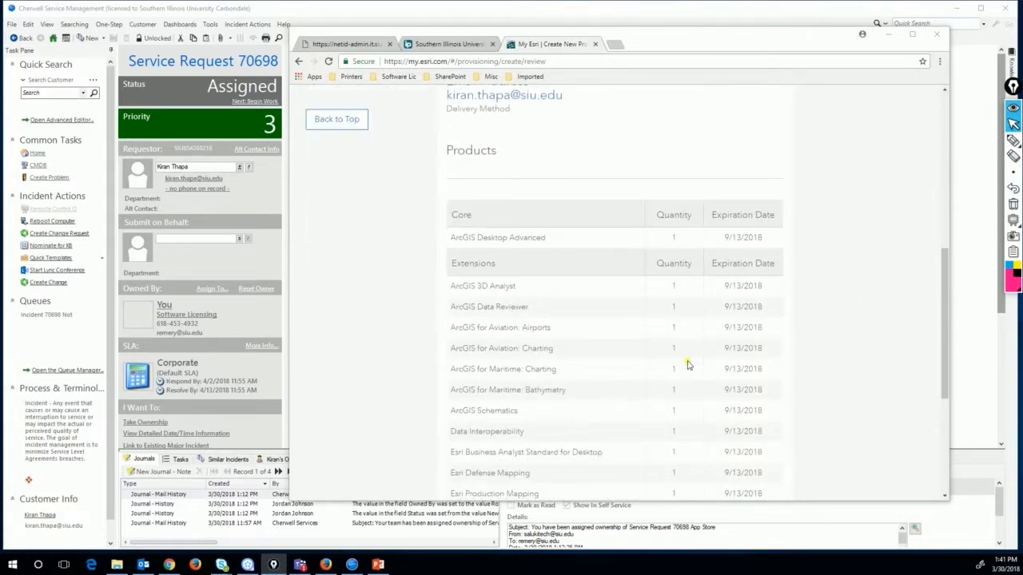
scroll(815, 358, down, 3)
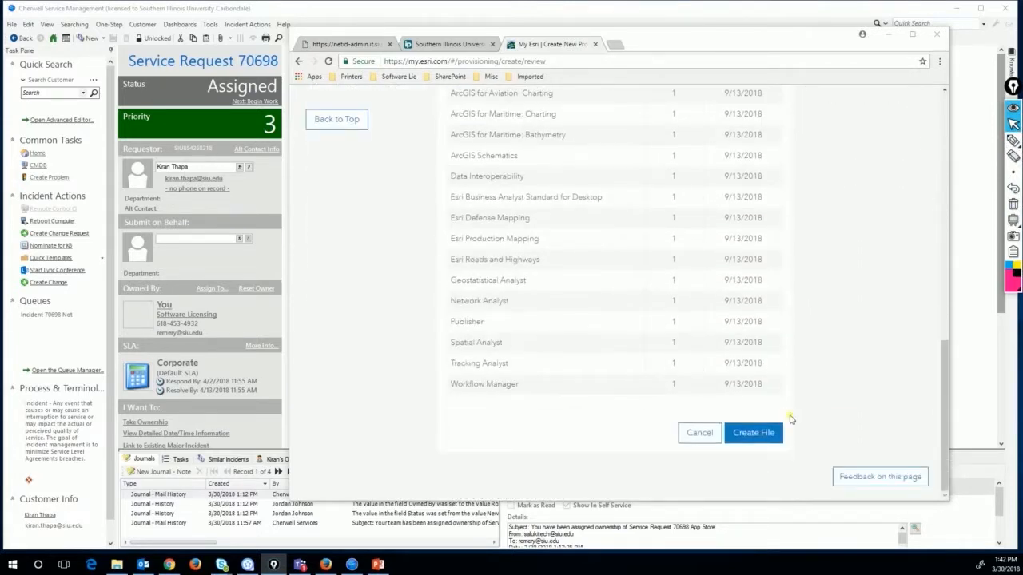
Create the provisioning file and circle the message confirming it was generated and emailed
click(761, 436)
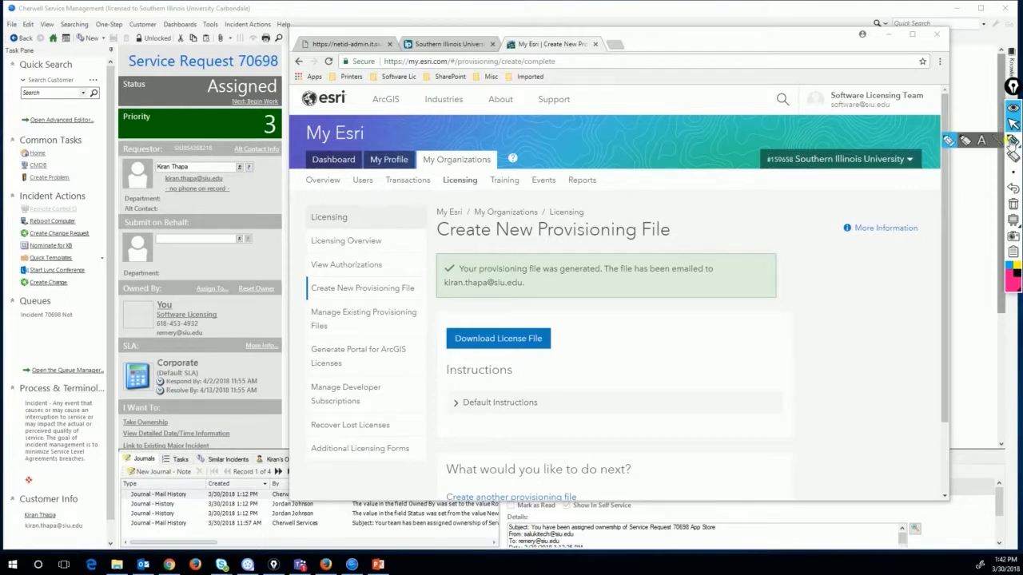
click(1012, 142)
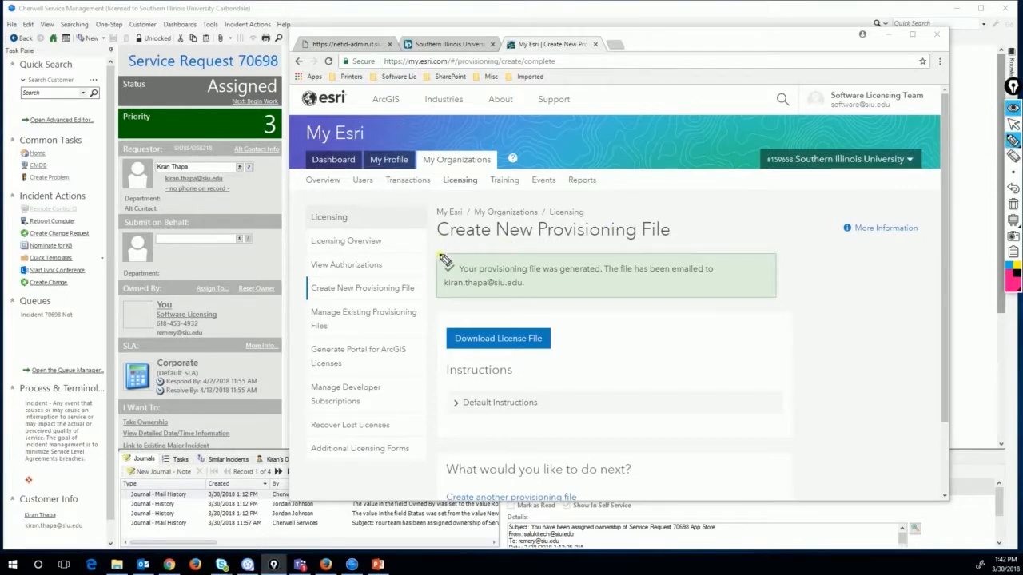
mouse_move(437, 253)
mouse_down()
mouse_move(427, 292)
mouse_move(447, 298)
mouse_up()
mouse_move(758, 251)
mouse_down()
mouse_move(772, 253)
mouse_move(783, 304)
mouse_move(774, 307)
mouse_up()
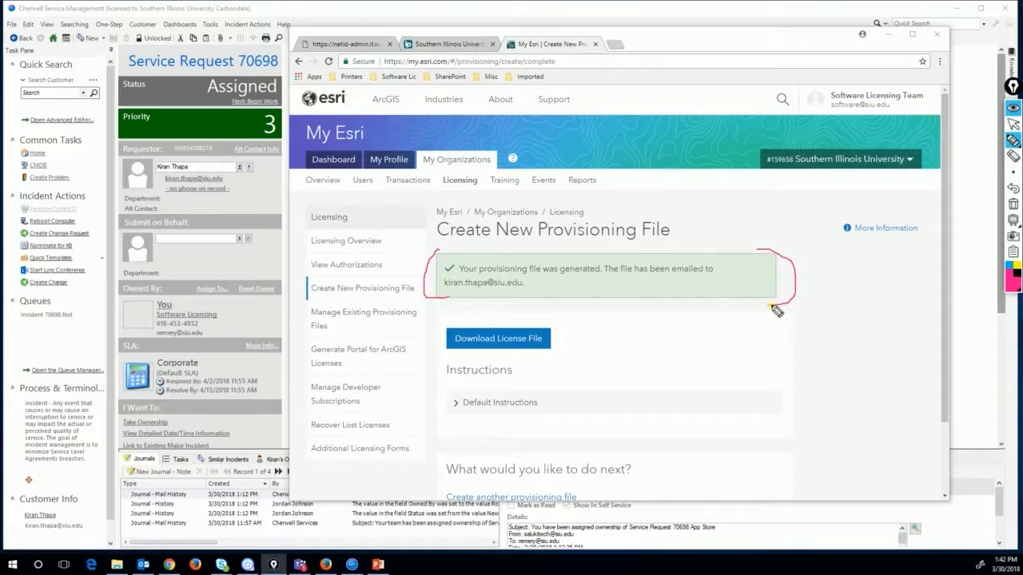
click(1014, 206)
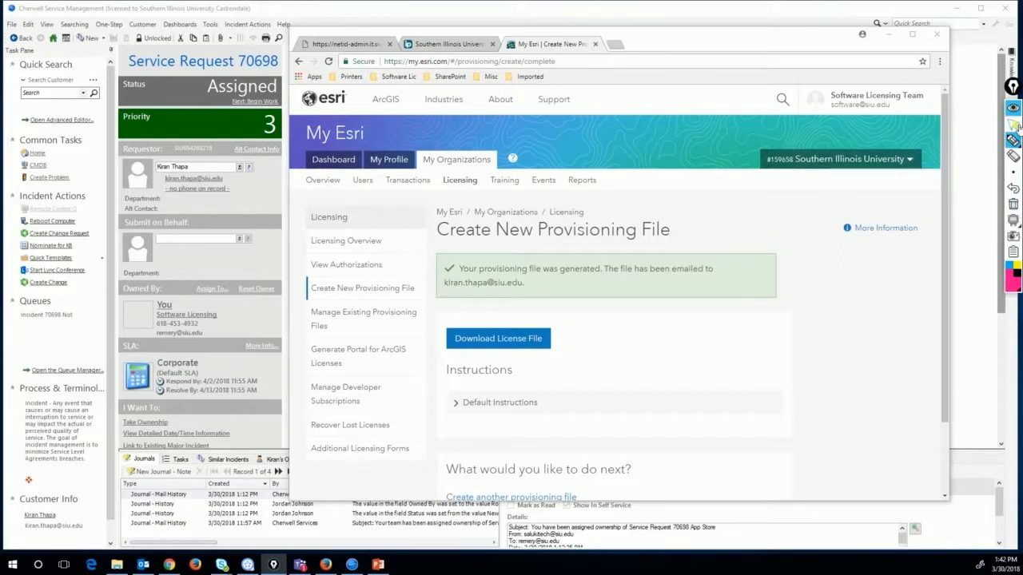
click(451, 46)
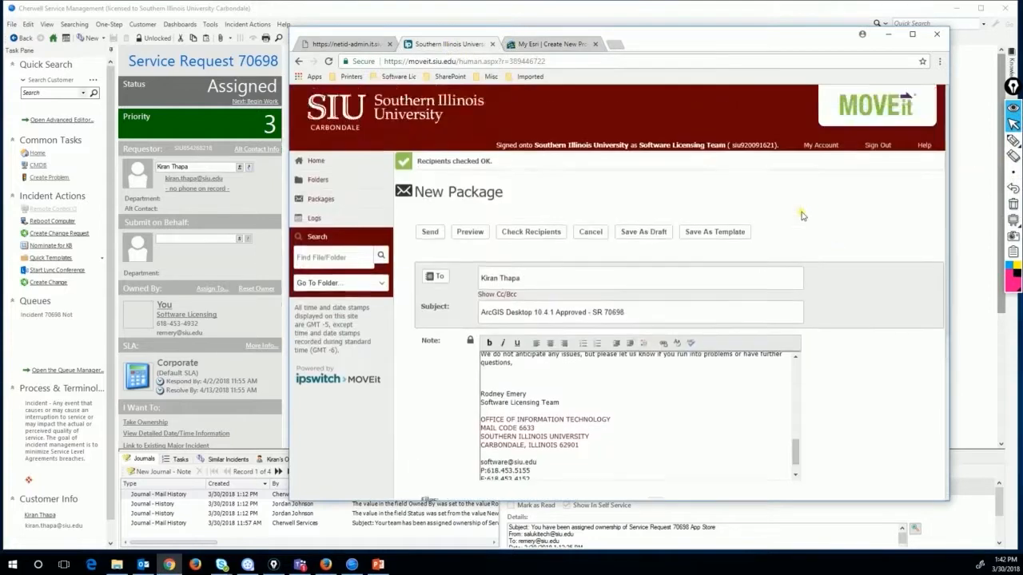
scroll(804, 214, up, 3)
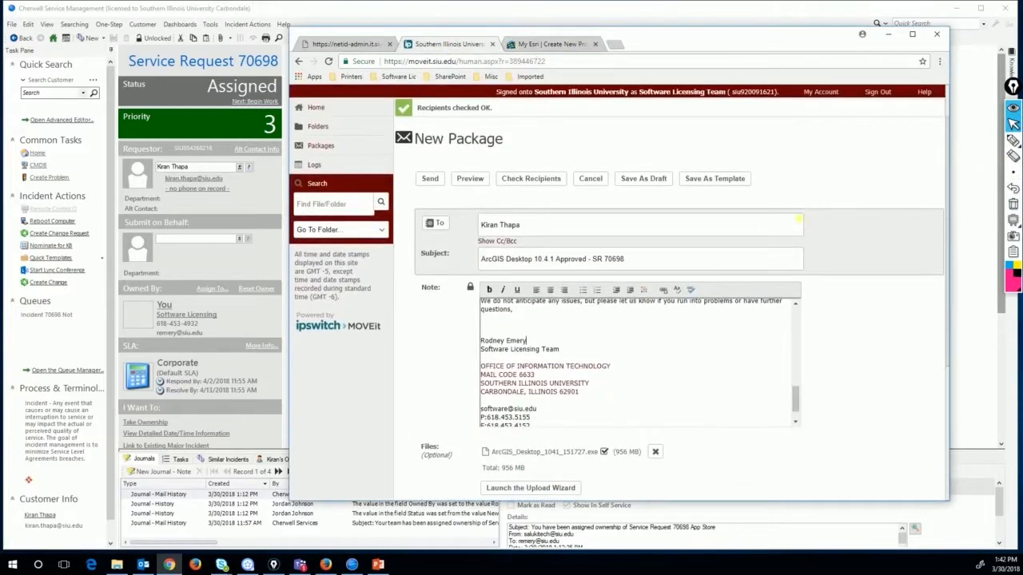
click(1012, 140)
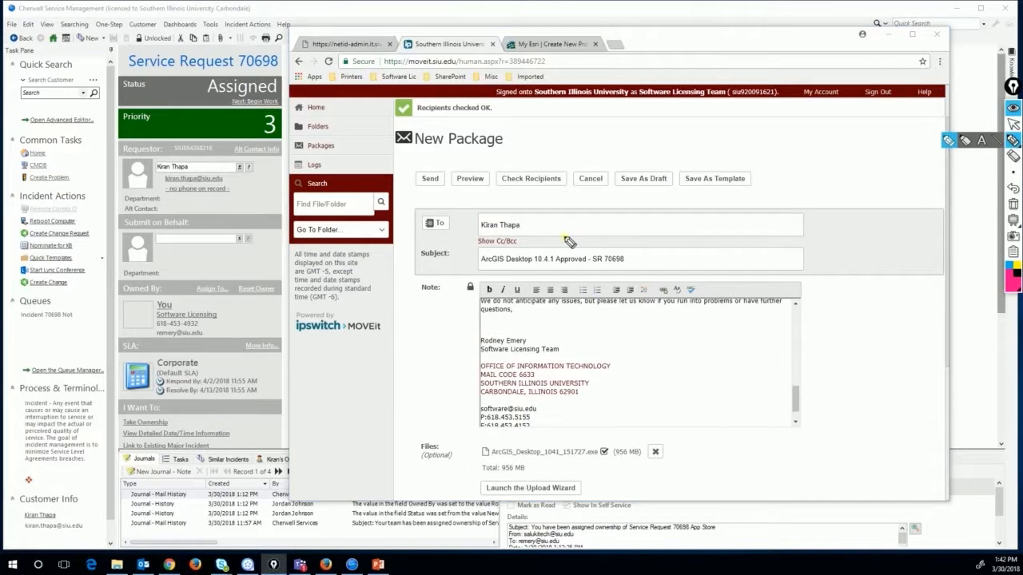
drag(548, 225, 571, 225)
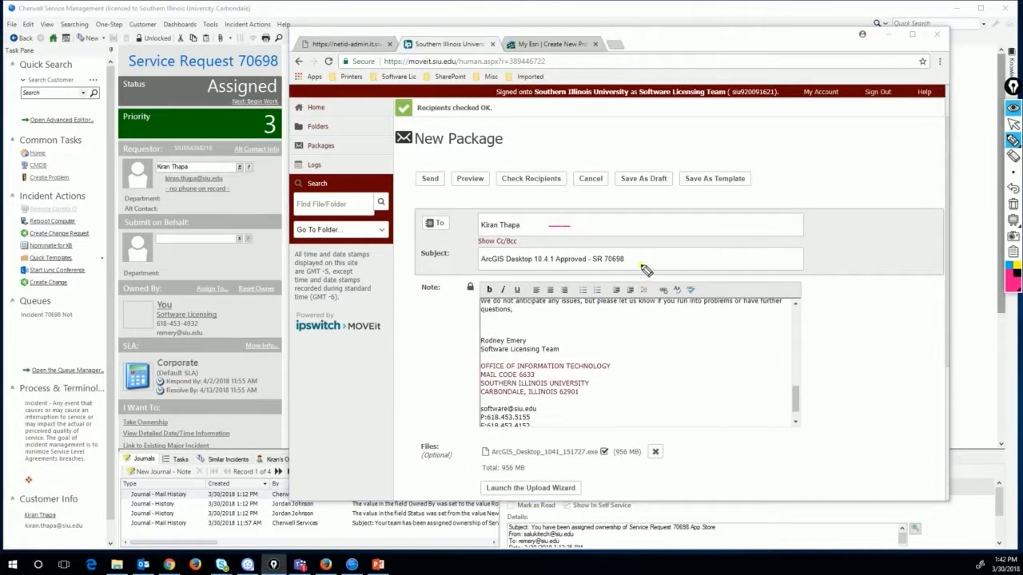
drag(629, 259, 638, 259)
click(1014, 204)
click(1013, 125)
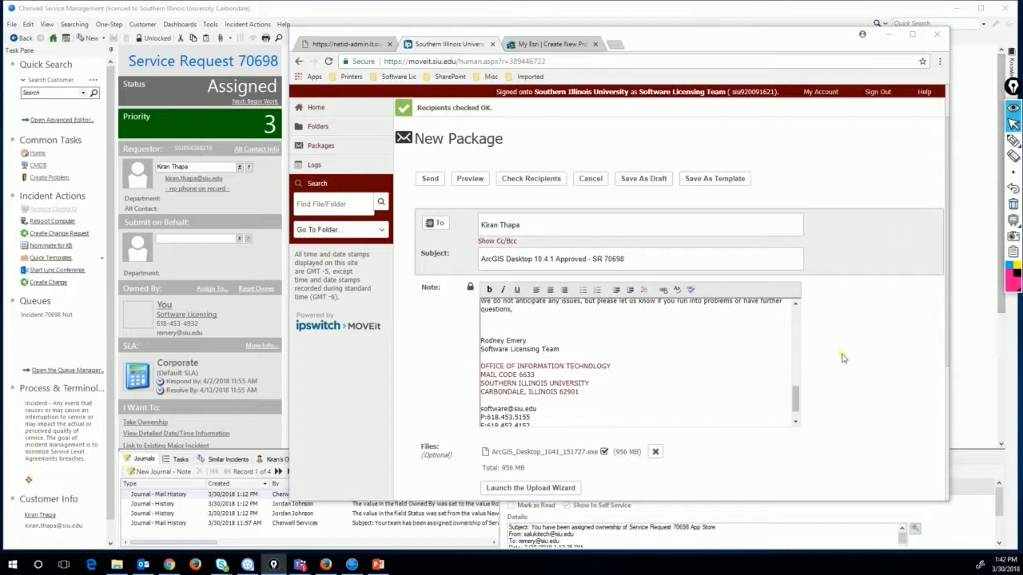
drag(797, 400, 809, 303)
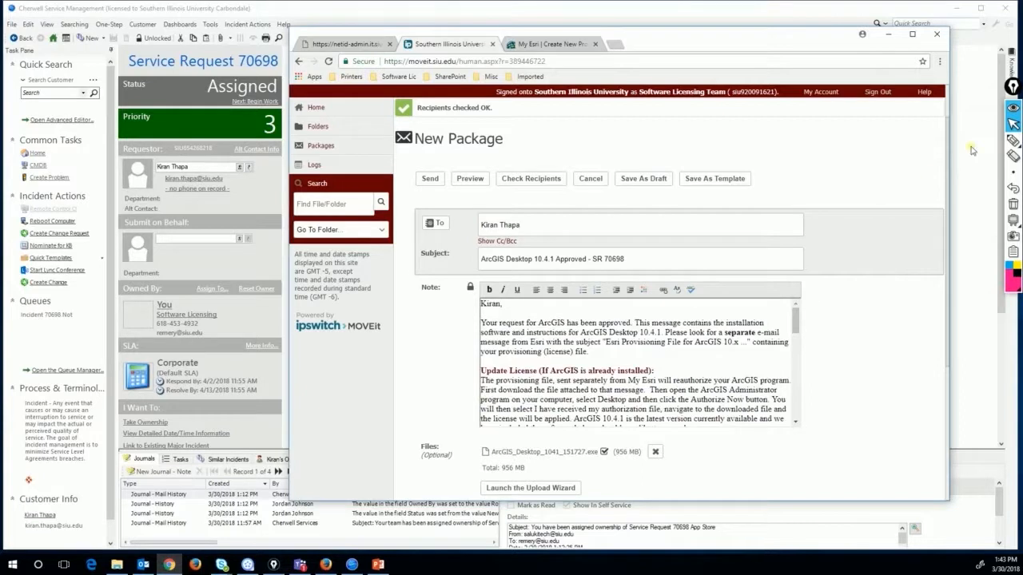
click(1014, 140)
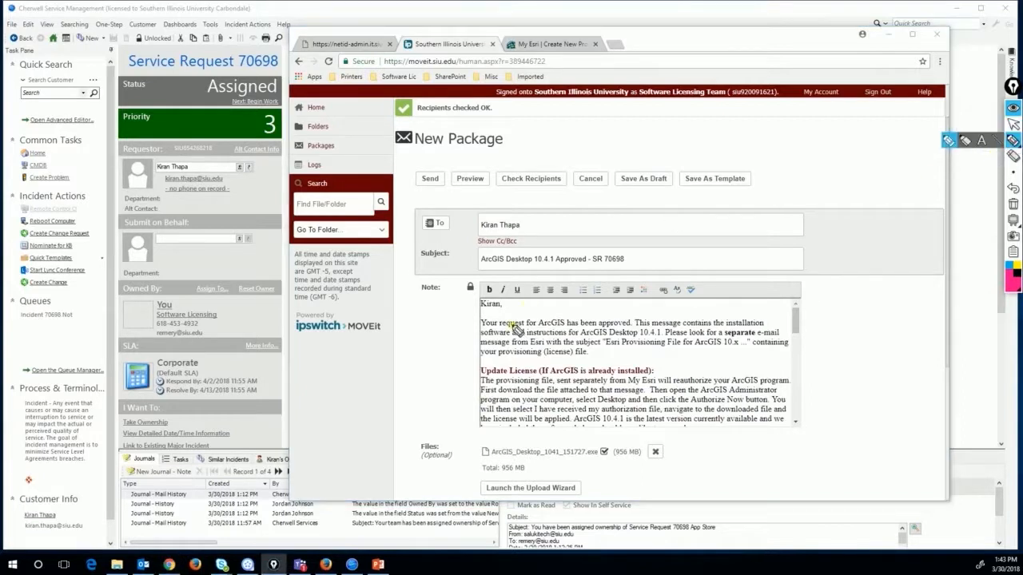
drag(510, 305, 532, 304)
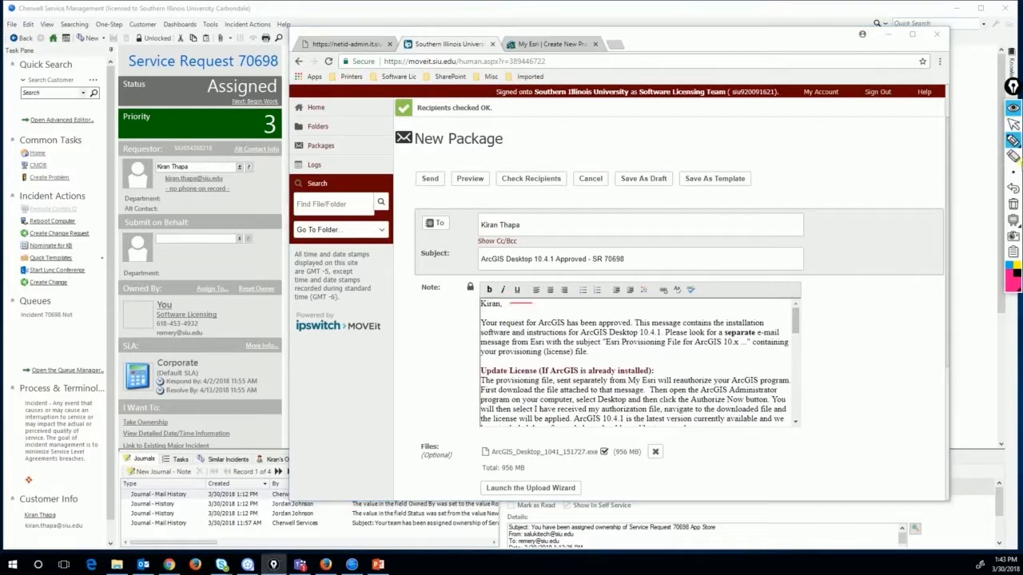
click(1013, 204)
click(1013, 124)
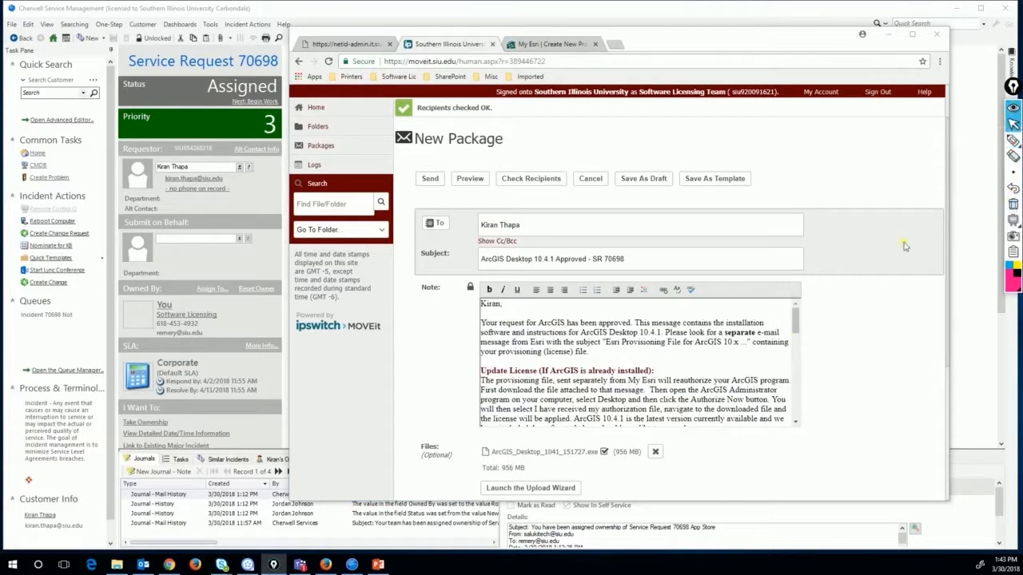
scroll(796, 342, down, 15)
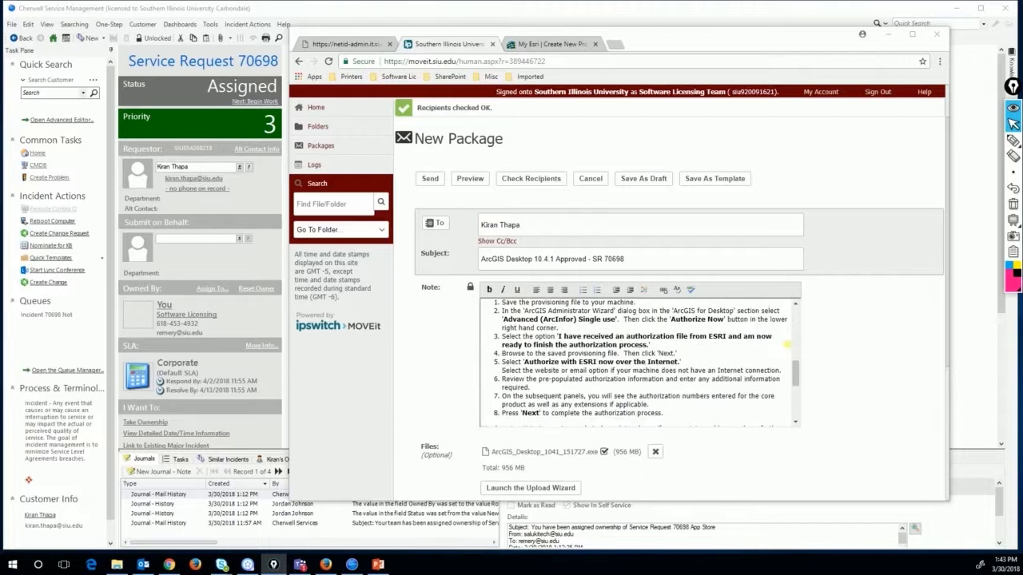
click(1013, 140)
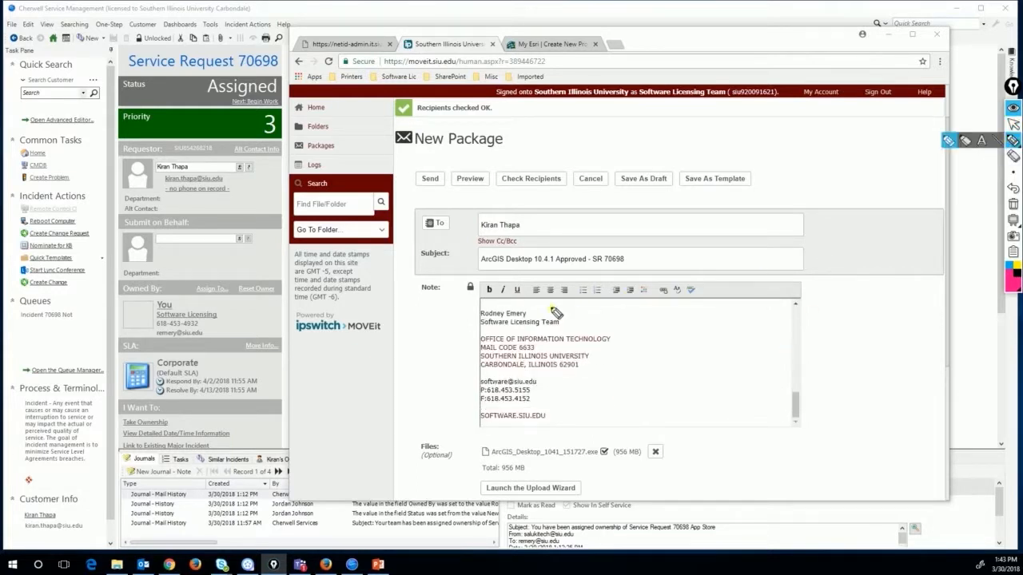
drag(540, 314, 580, 319)
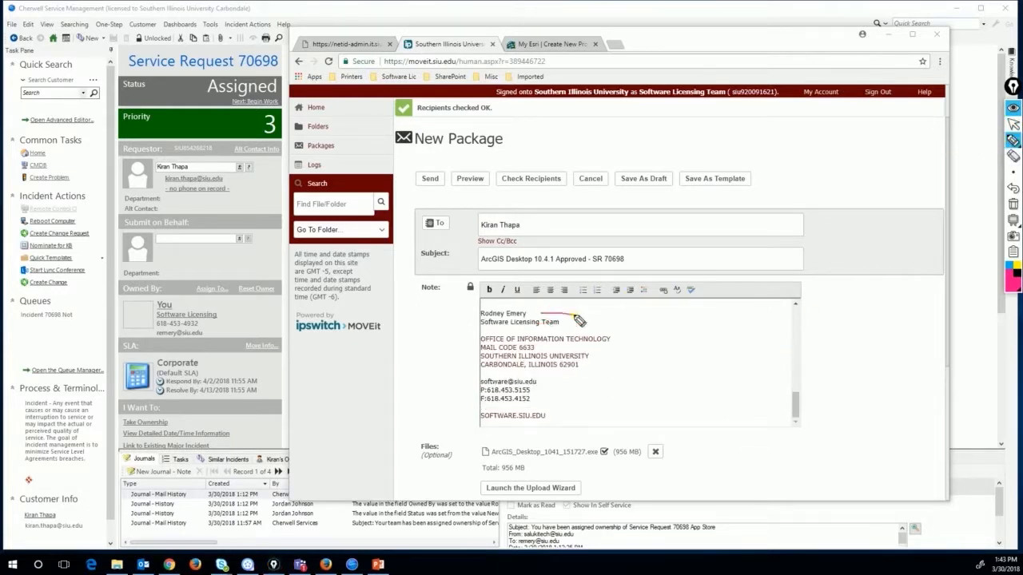
click(1013, 203)
click(1013, 124)
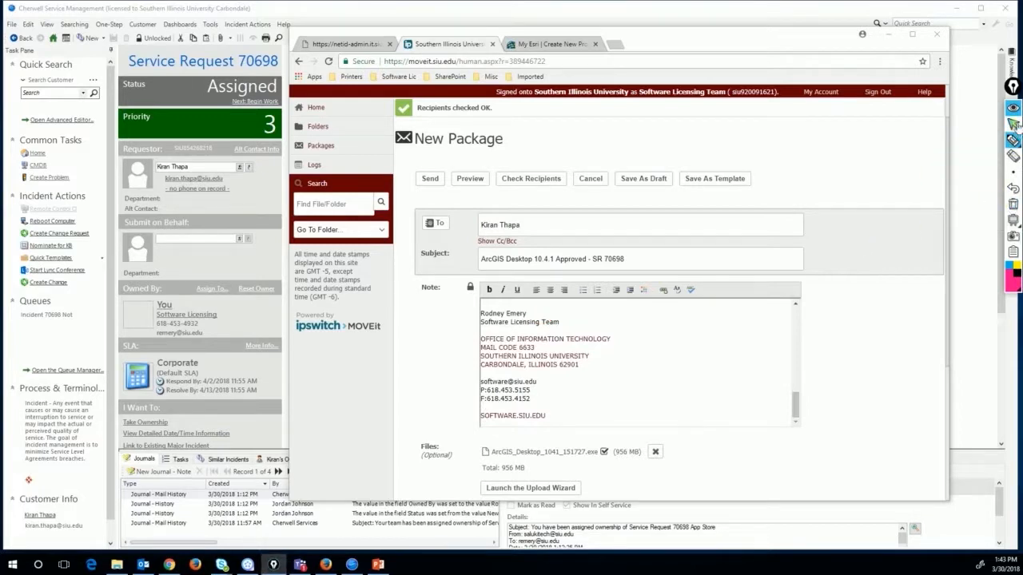
Send the installer package limited to 1 download and expiring after 14 days
scroll(812, 361, down, 3)
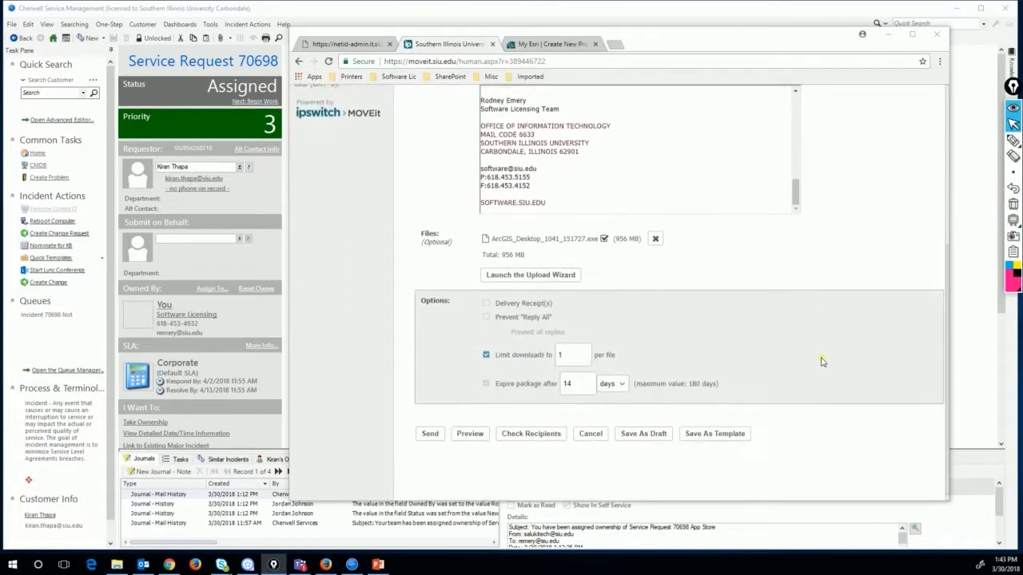
click(1014, 140)
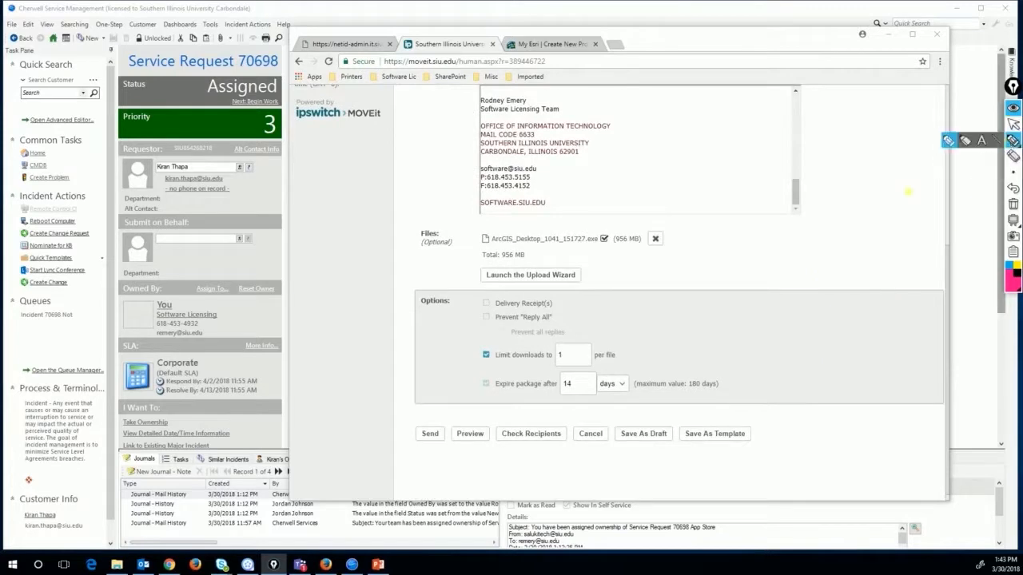
mouse_move(543, 366)
mouse_down()
mouse_move(573, 367)
mouse_move(601, 390)
mouse_move(627, 389)
mouse_up()
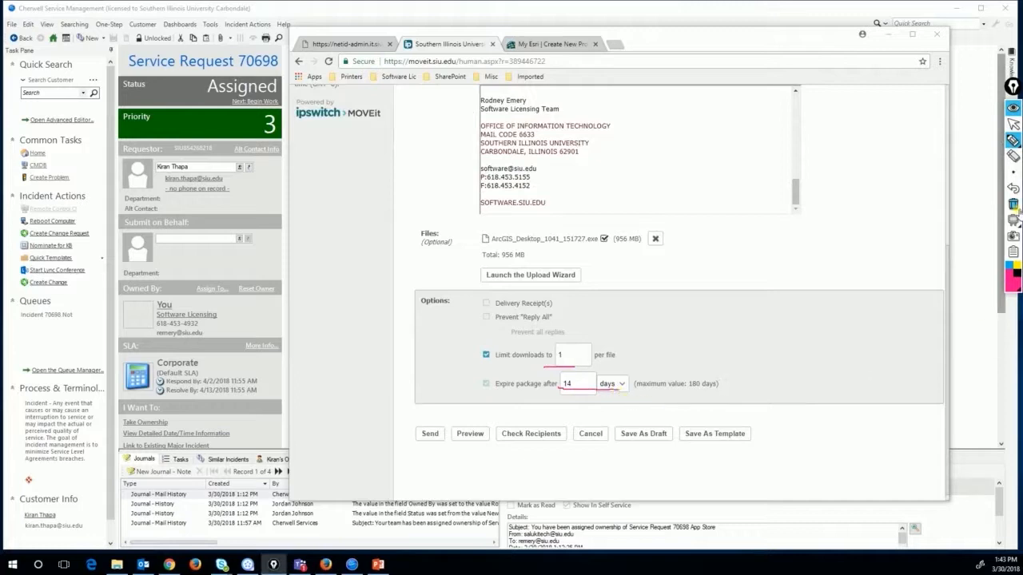
click(1013, 204)
click(1014, 125)
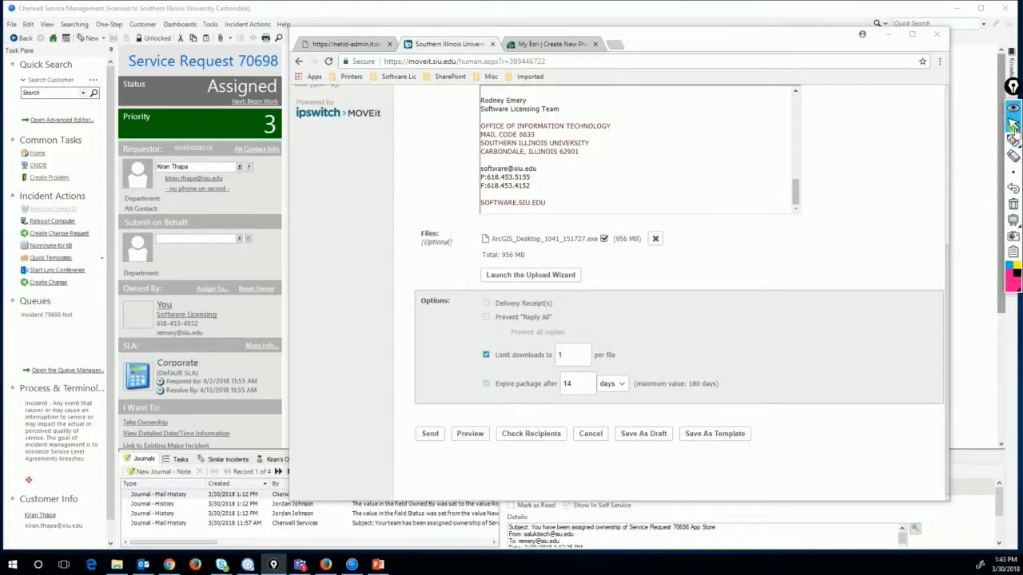
click(429, 434)
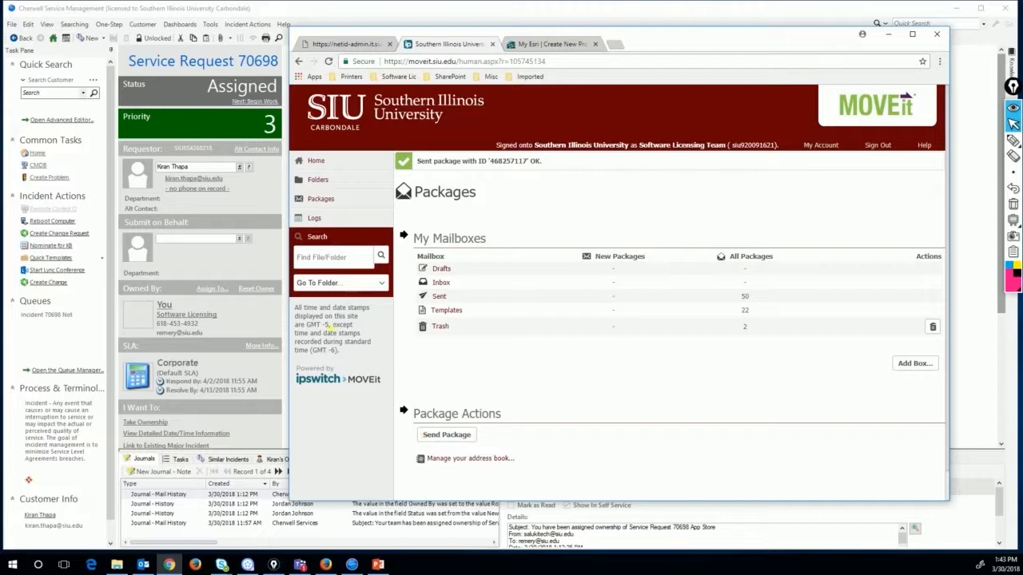
click(265, 16)
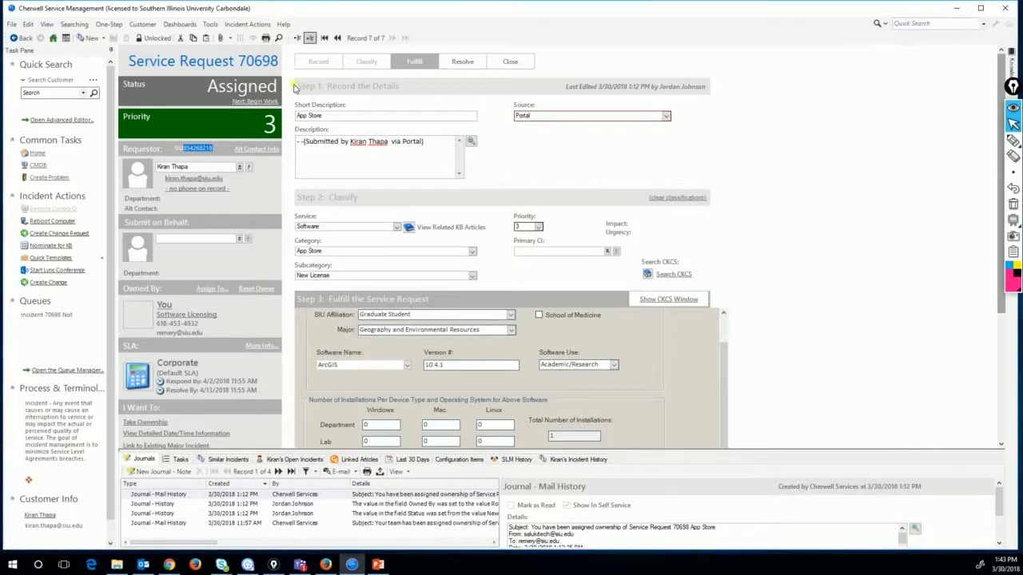
click(257, 102)
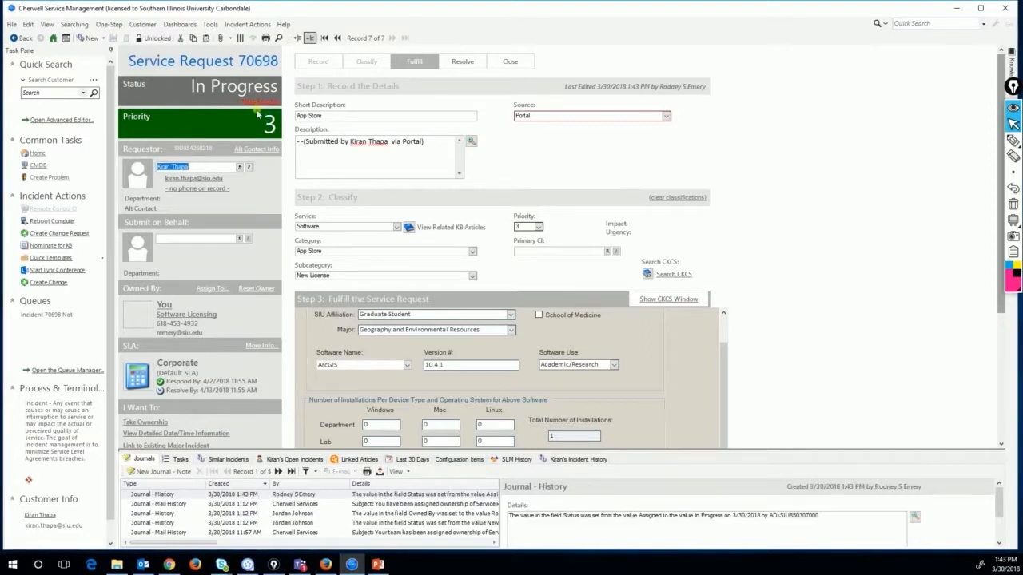
click(258, 103)
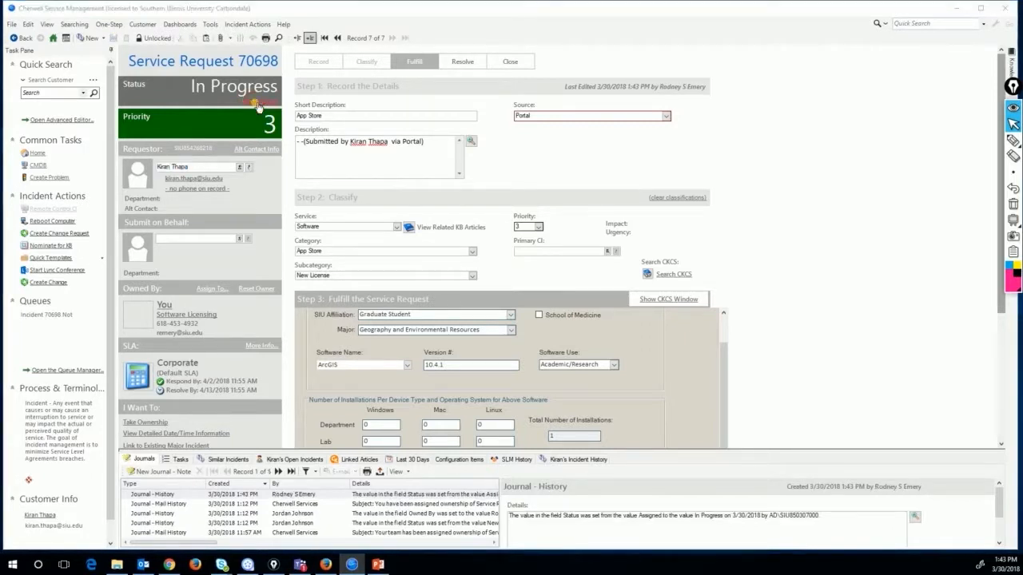
click(441, 278)
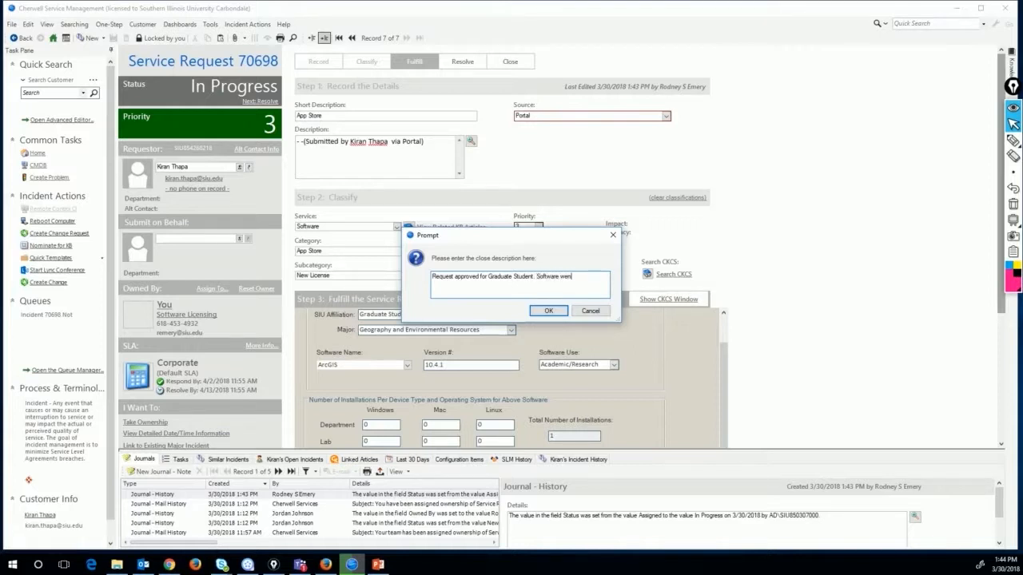
Finish the close description with 'via Mdivet and Esri' and confirm to resolve the request
text(via )
text(Mdive)
text(t and)
text( Es)
text(ri.)
click(1012, 142)
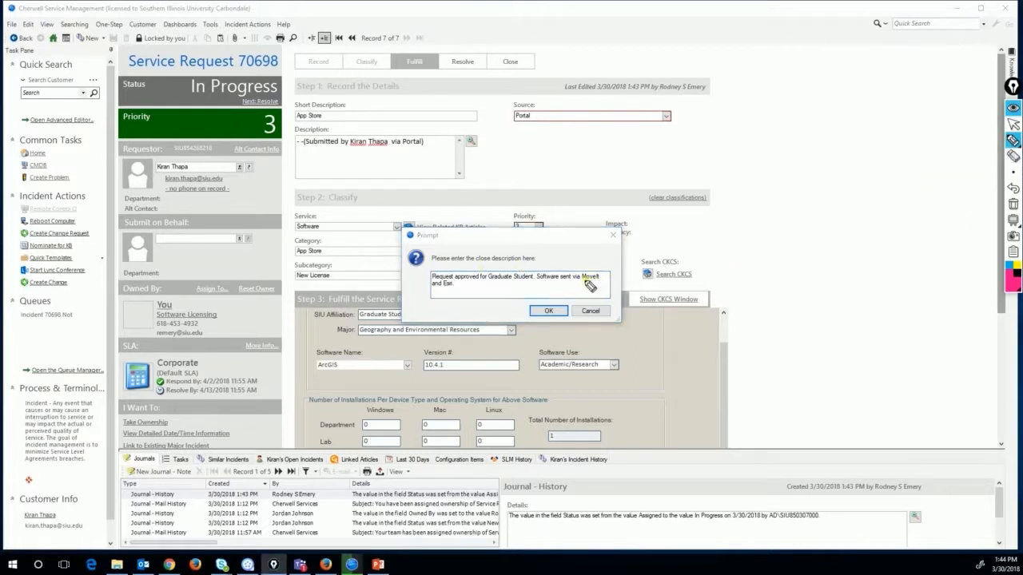
drag(590, 286, 608, 280)
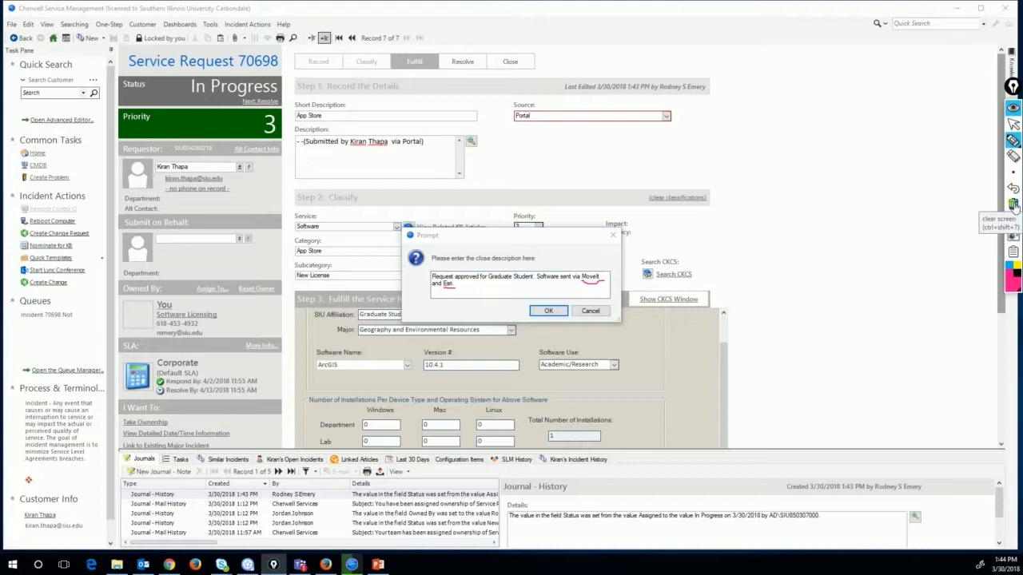
click(1014, 205)
click(1013, 126)
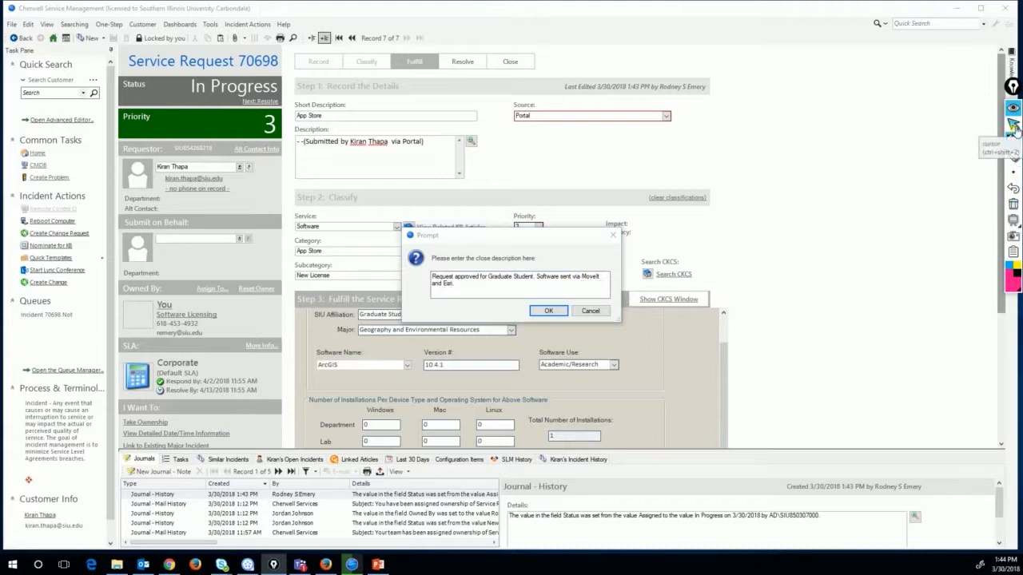
click(550, 311)
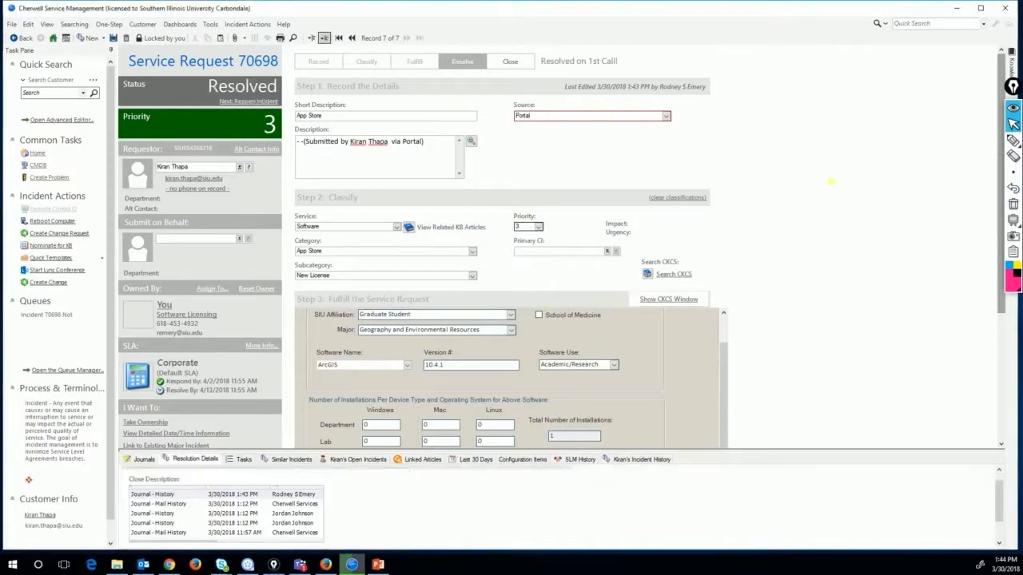
click(1014, 141)
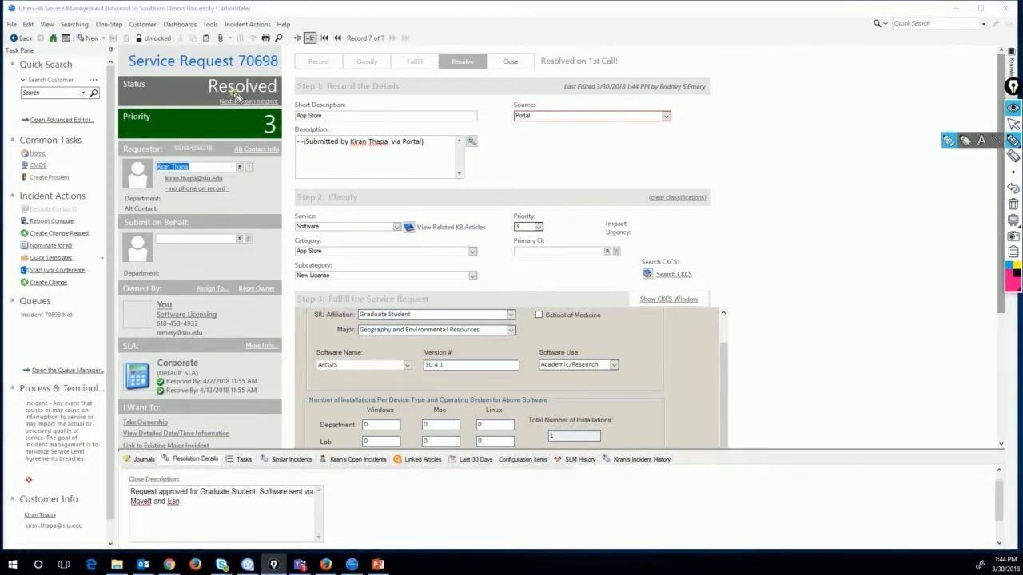